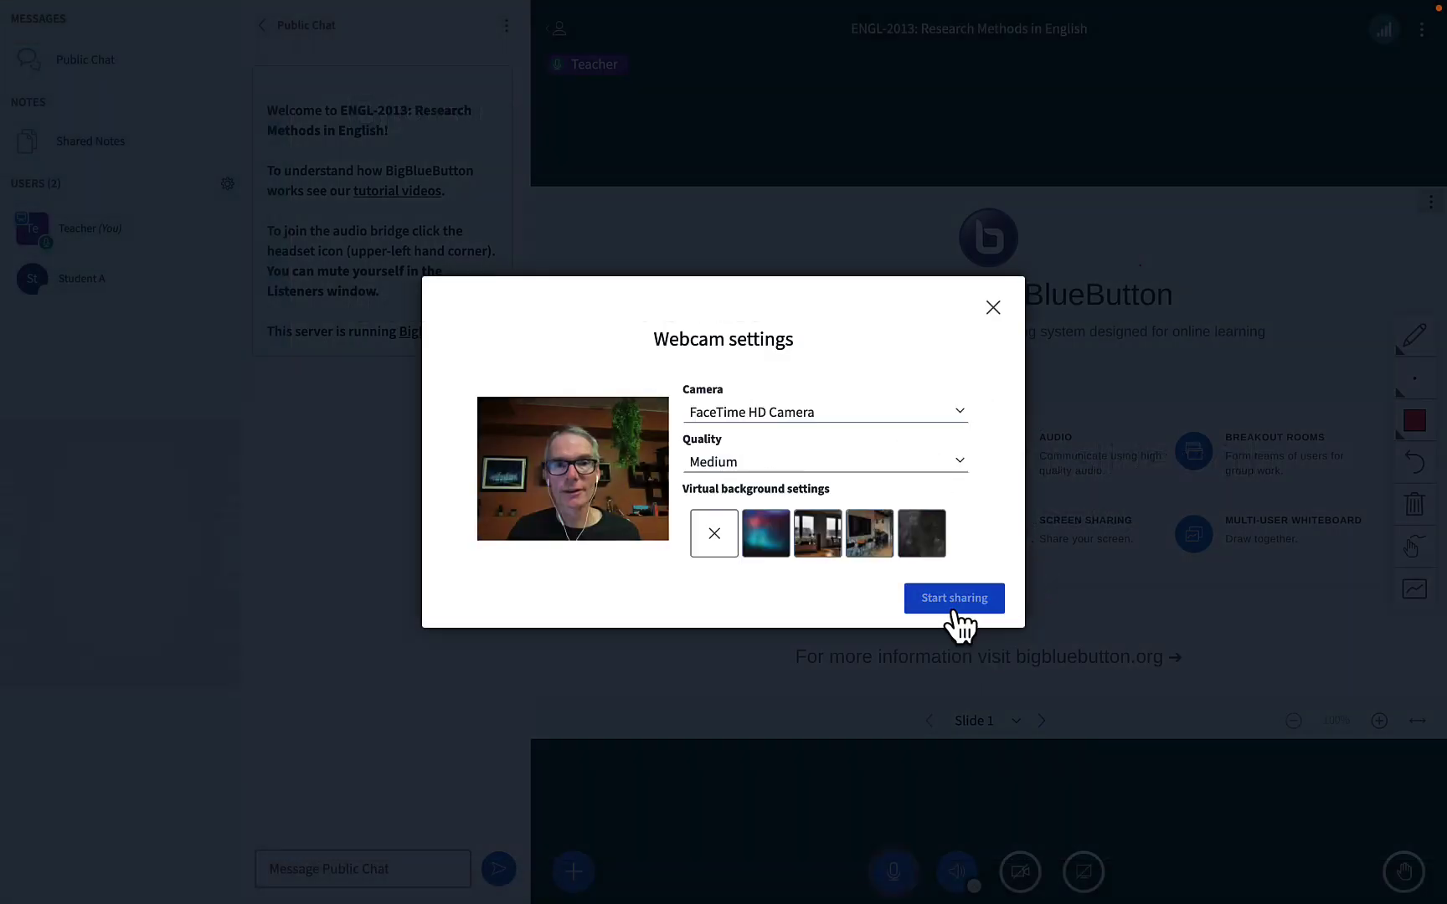
Start the teacher's webcam, pin its tile, and advance to Slide 2 with the red triangle.
{"action": "left_click", "coordinate": [956, 599]}
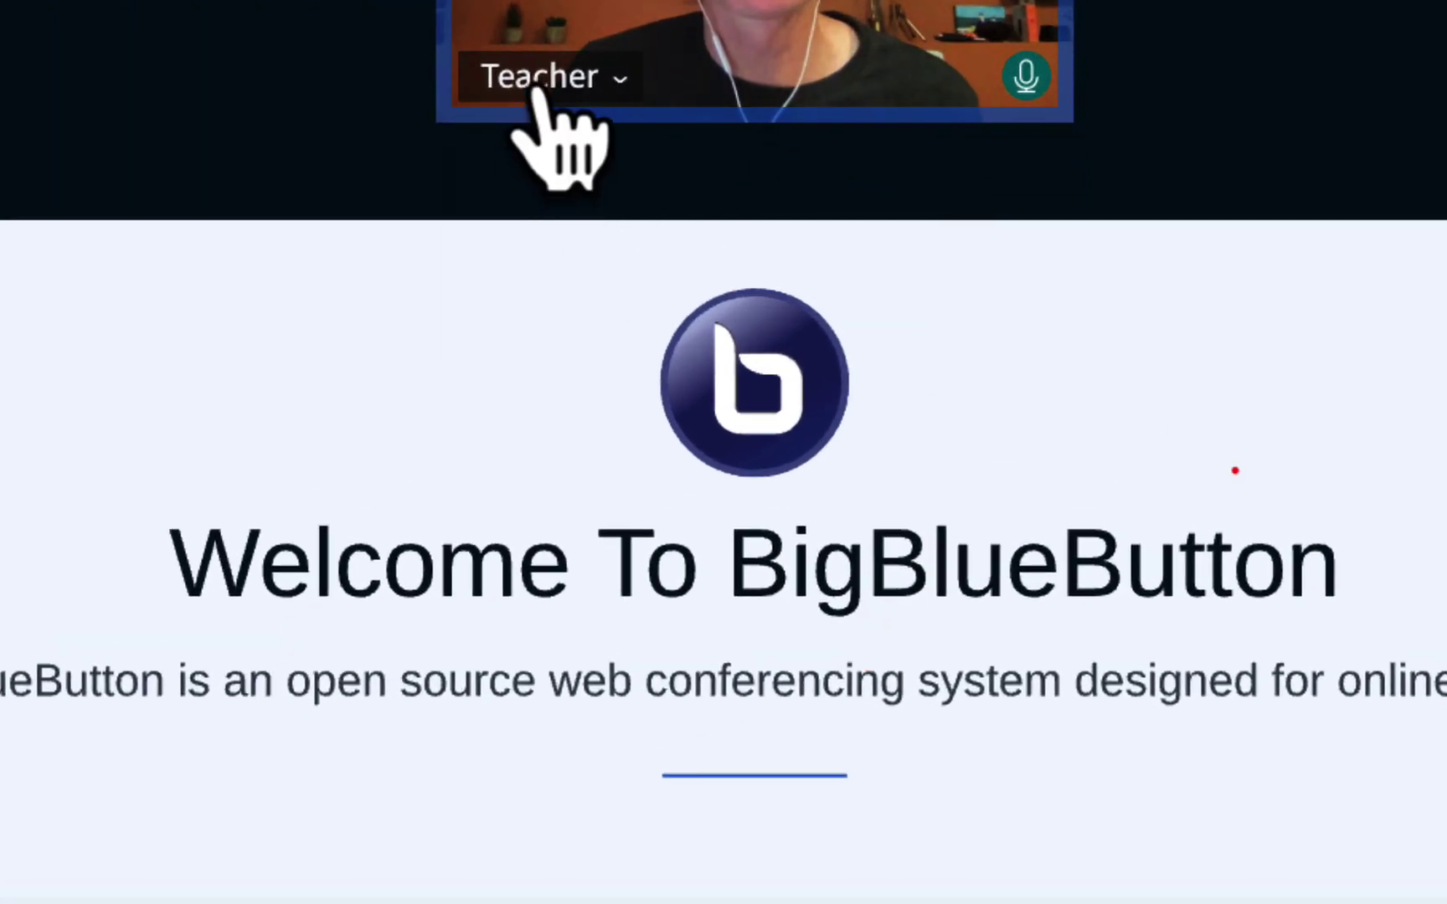
{"action": "left_click", "coordinate": [536, 88]}
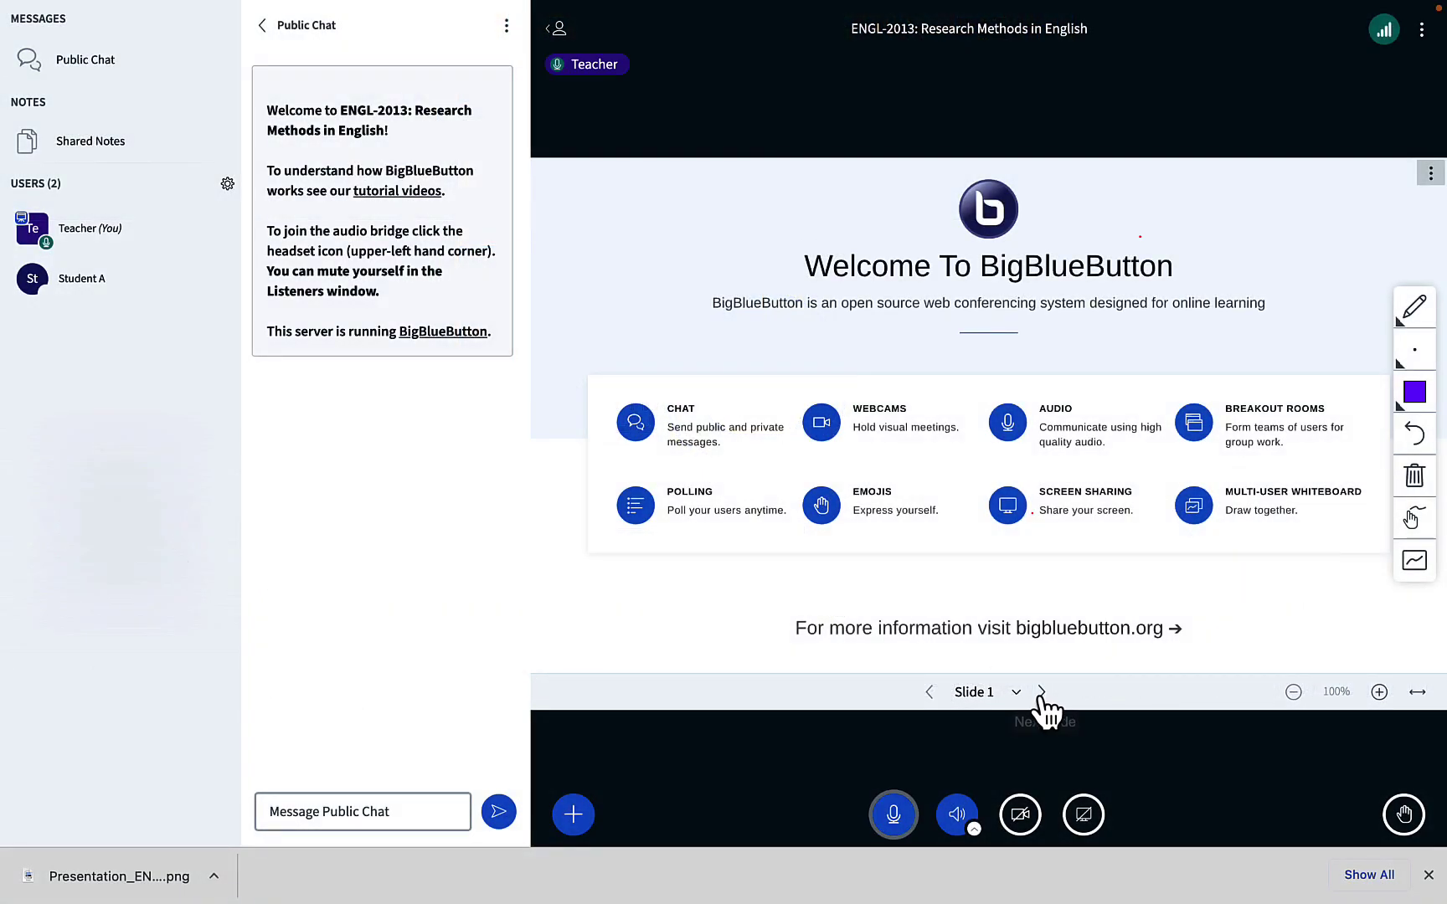
{"action": "left_click", "coordinate": [1040, 692]}
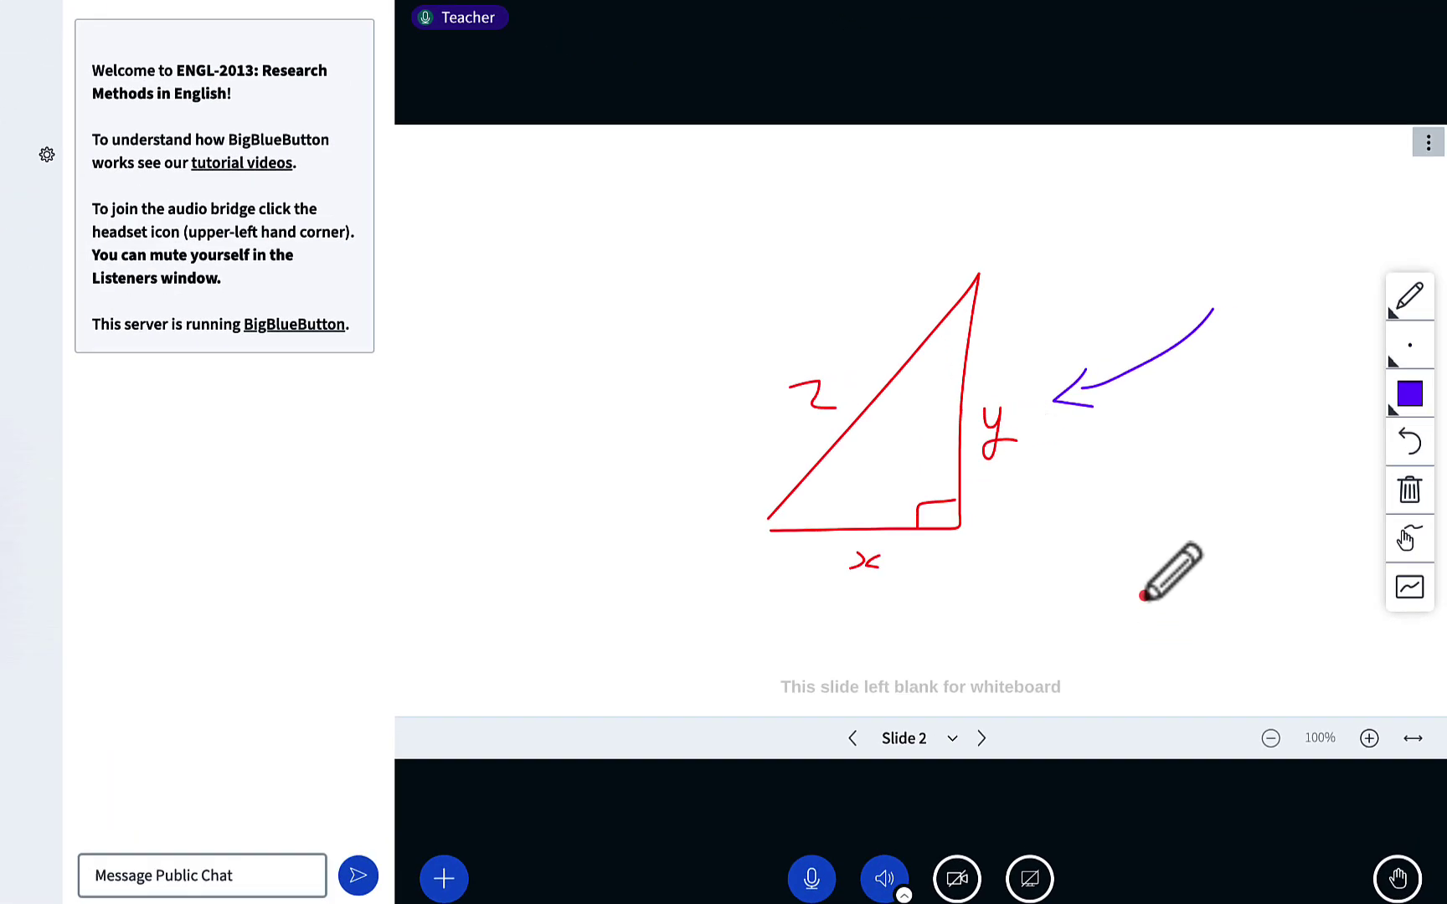
Download a PNG snapshot of annotated Slide 2 from the whiteboard options menu.
{"action": "left_click", "coordinate": [1430, 173]}
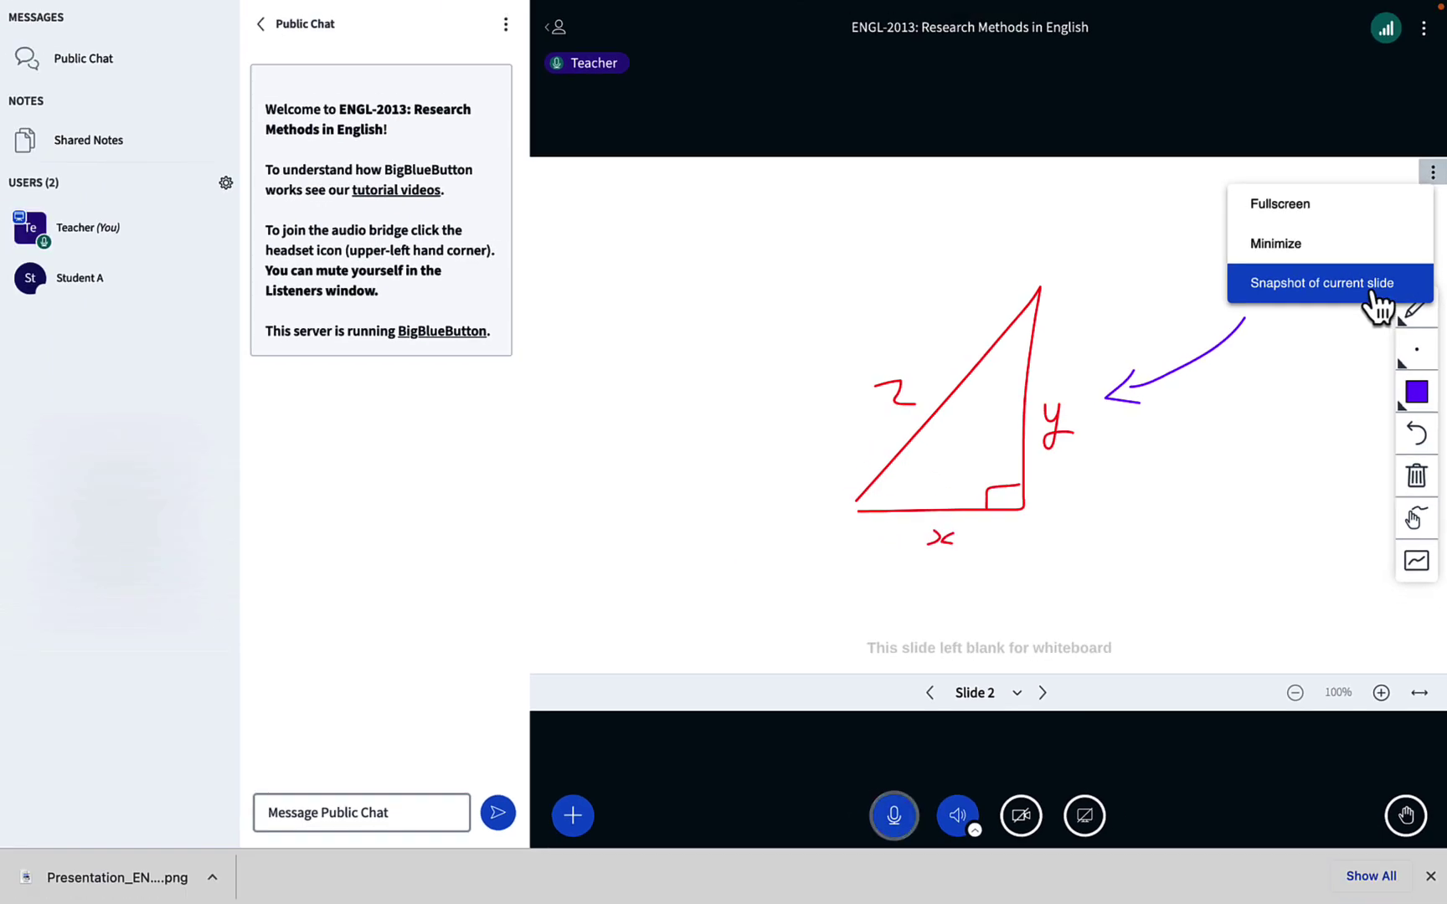
{"action": "left_click", "coordinate": [1373, 293]}
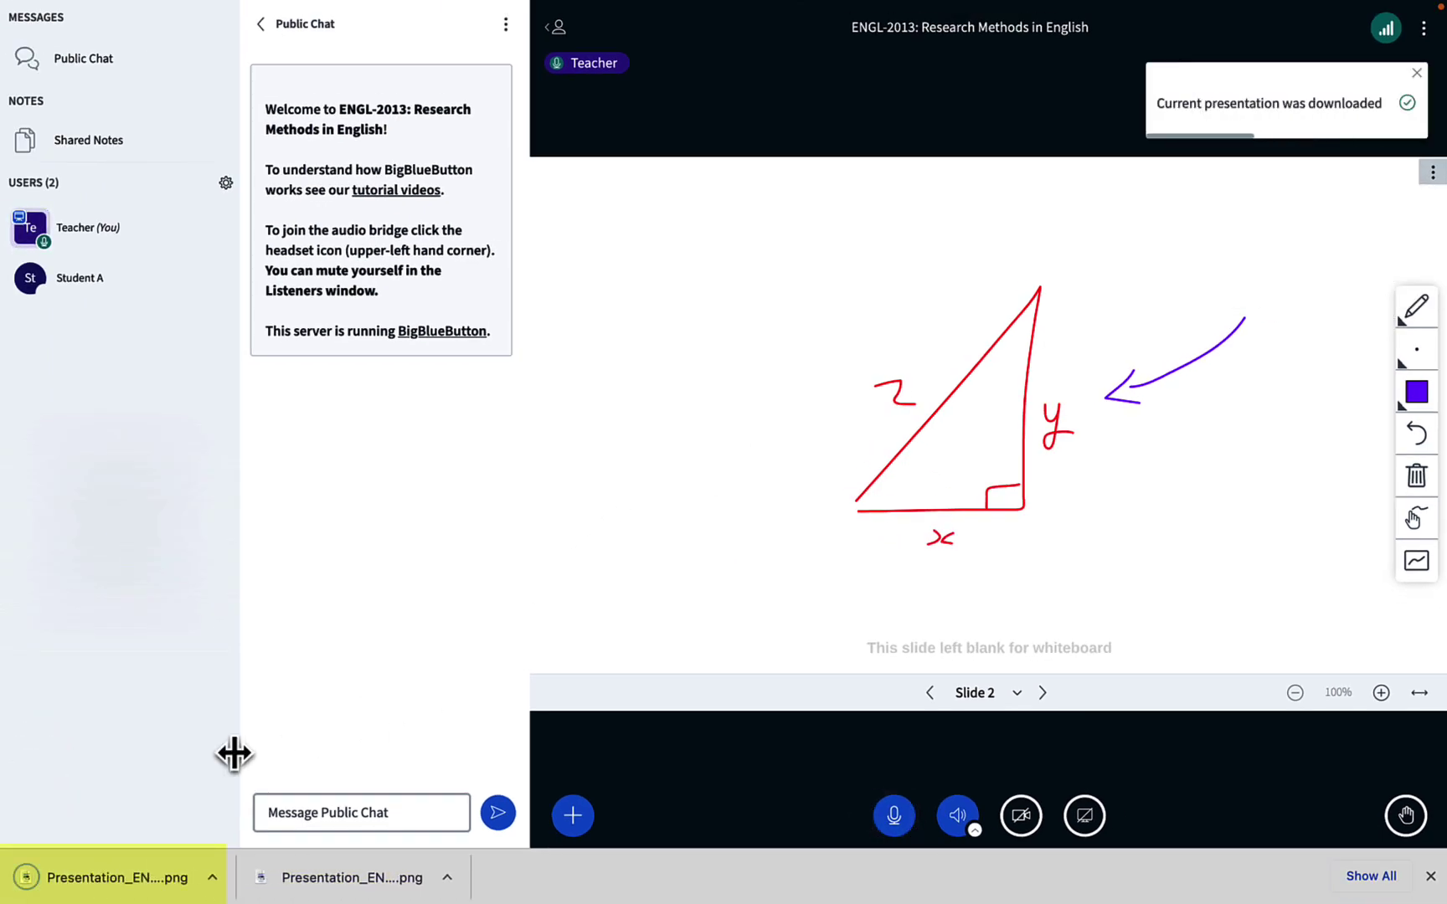
Open the downloaded Slide 2 snapshot PNG in Preview and shift its window slightly.
{"action": "left_click", "coordinate": [117, 892]}
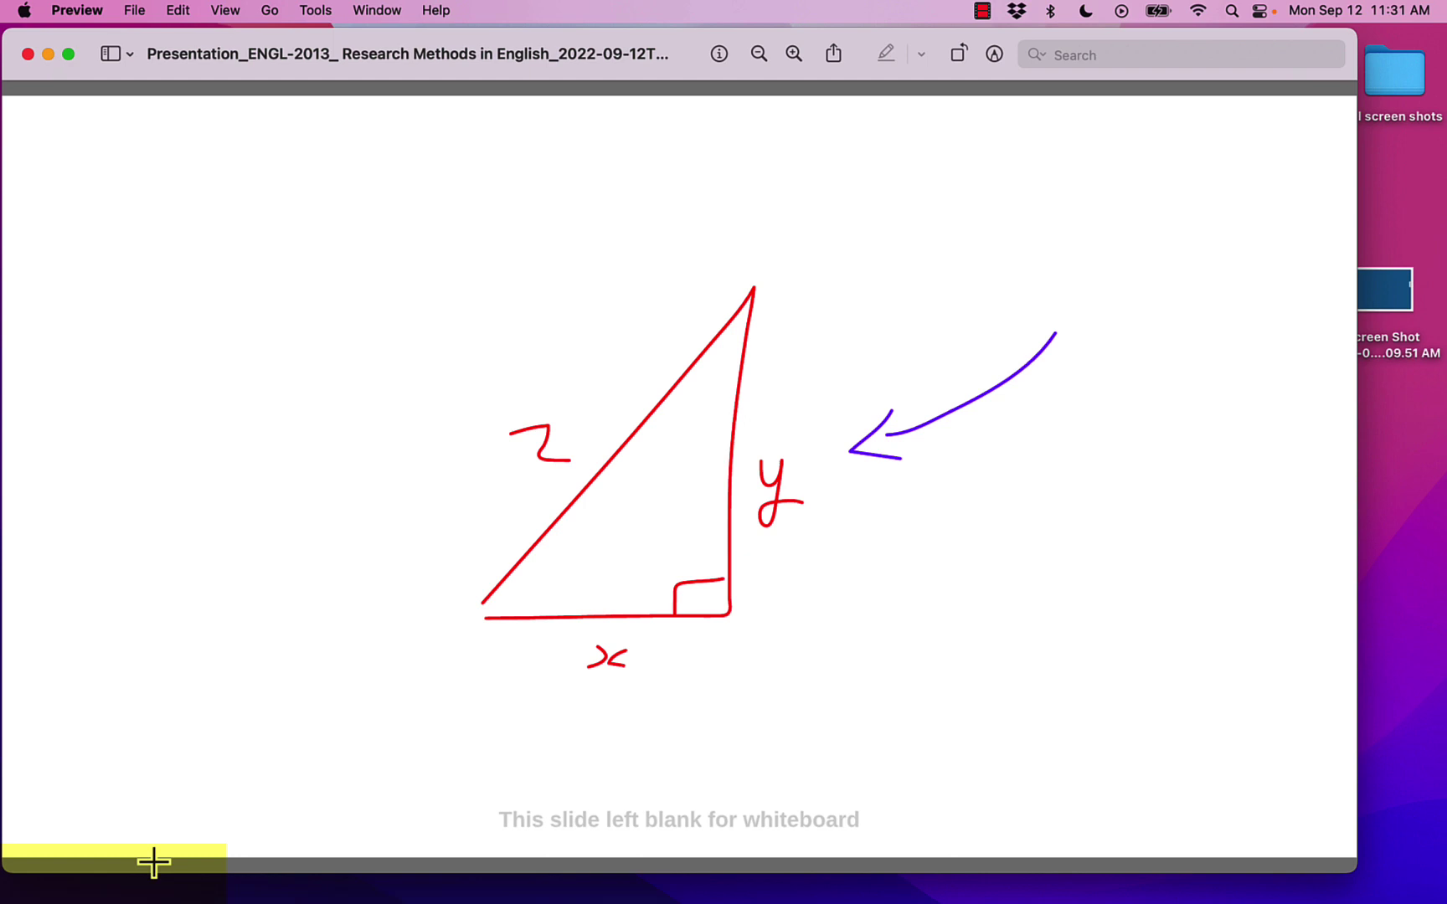
{"action": "left_click_drag", "start_coordinate": [348, 51], "coordinate": [413, 59]}
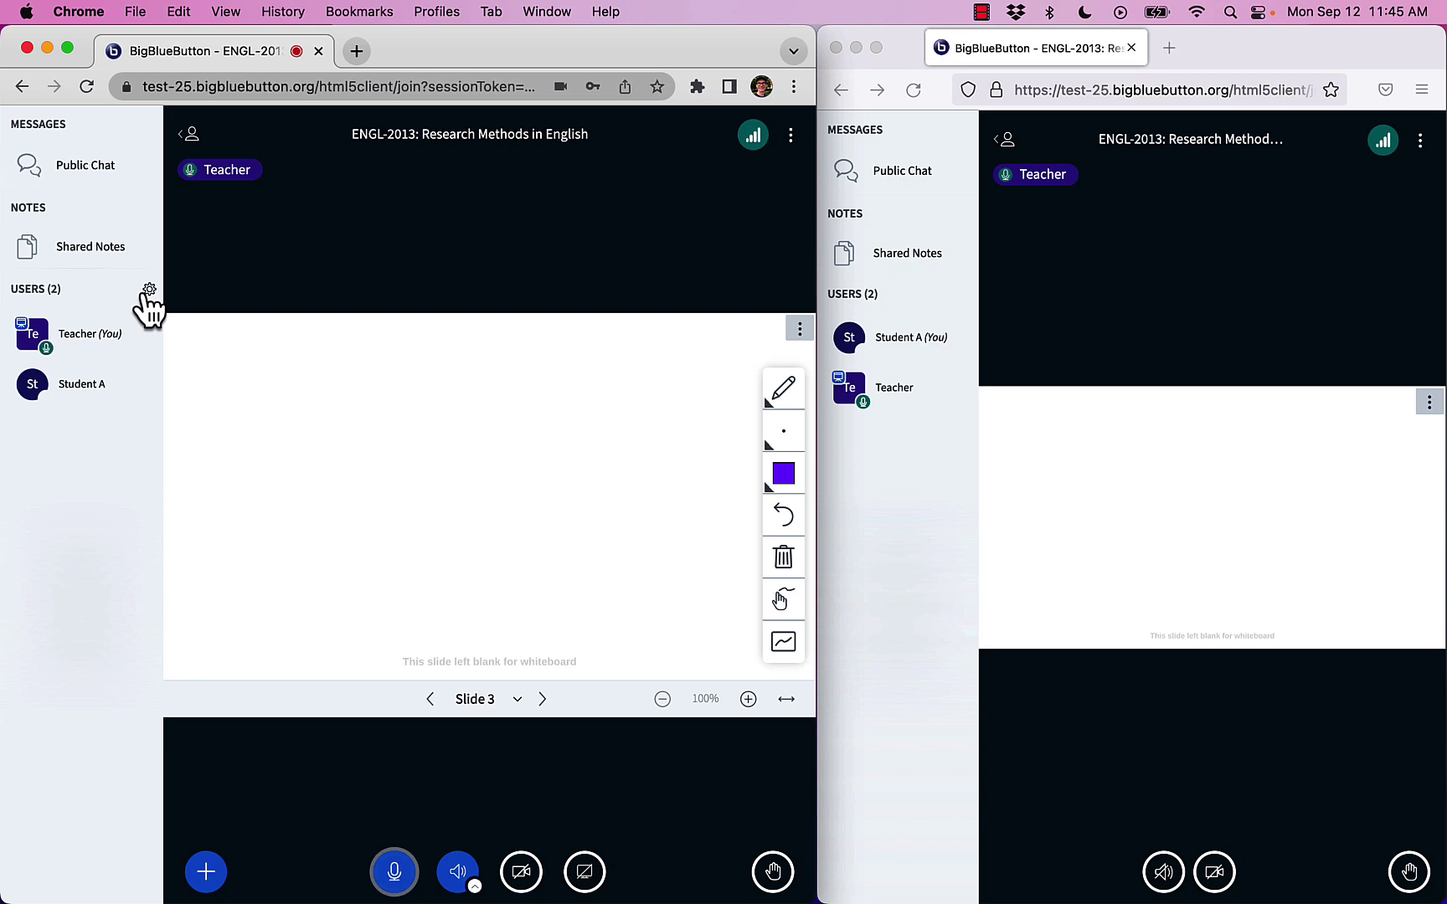
Create two breakout rooms with Student A assigned to Room 1.
{"action": "left_click", "coordinate": [149, 289]}
{"action": "left_click", "coordinate": [221, 556]}
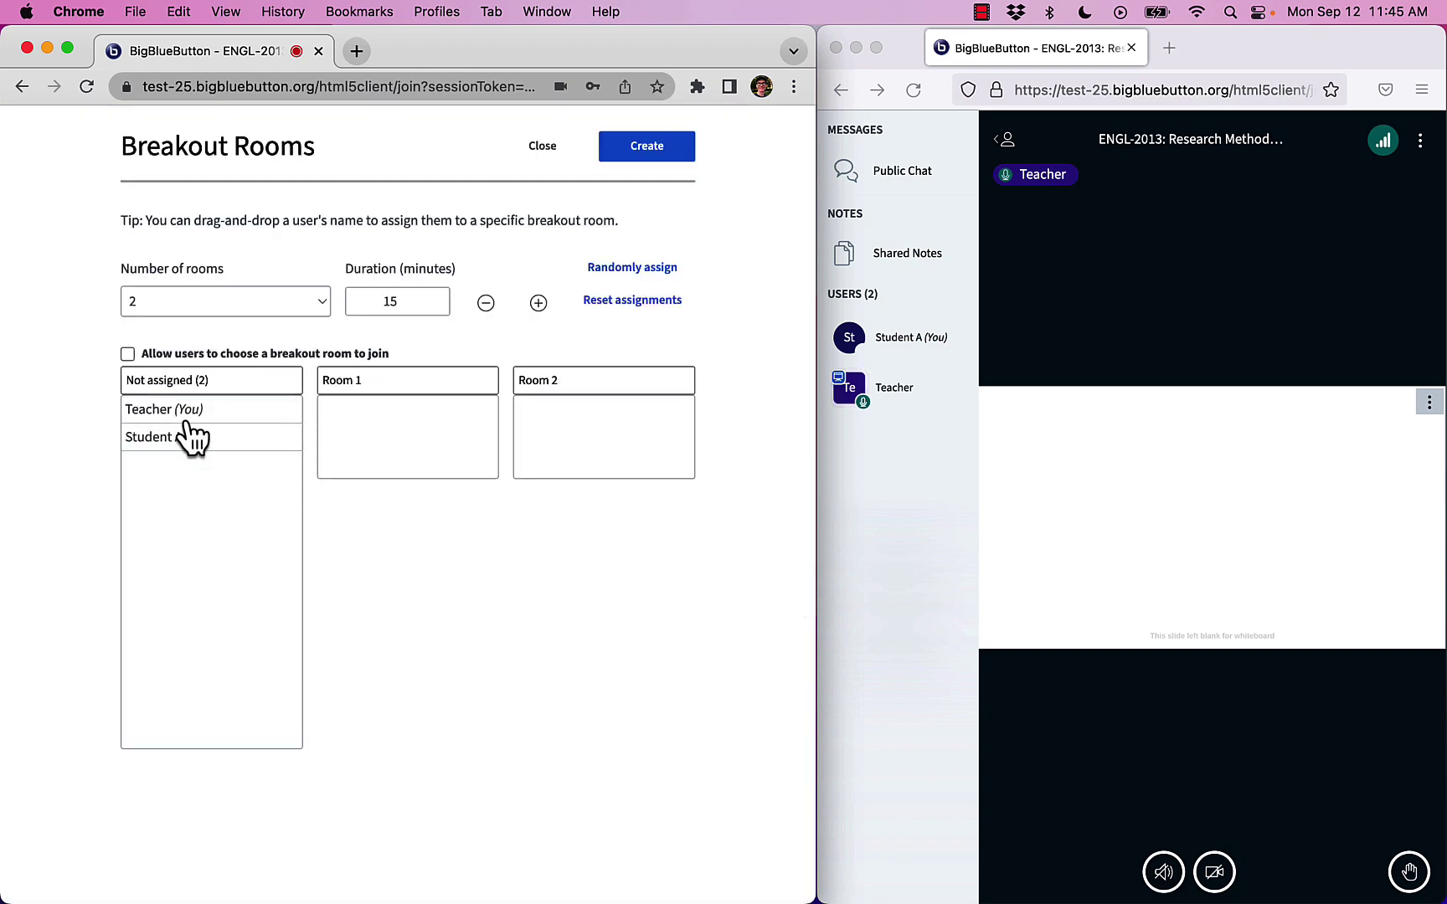
{"action": "left_click_drag", "start_coordinate": [191, 436], "coordinate": [436, 427]}
{"action": "left_click", "coordinate": [665, 154]}
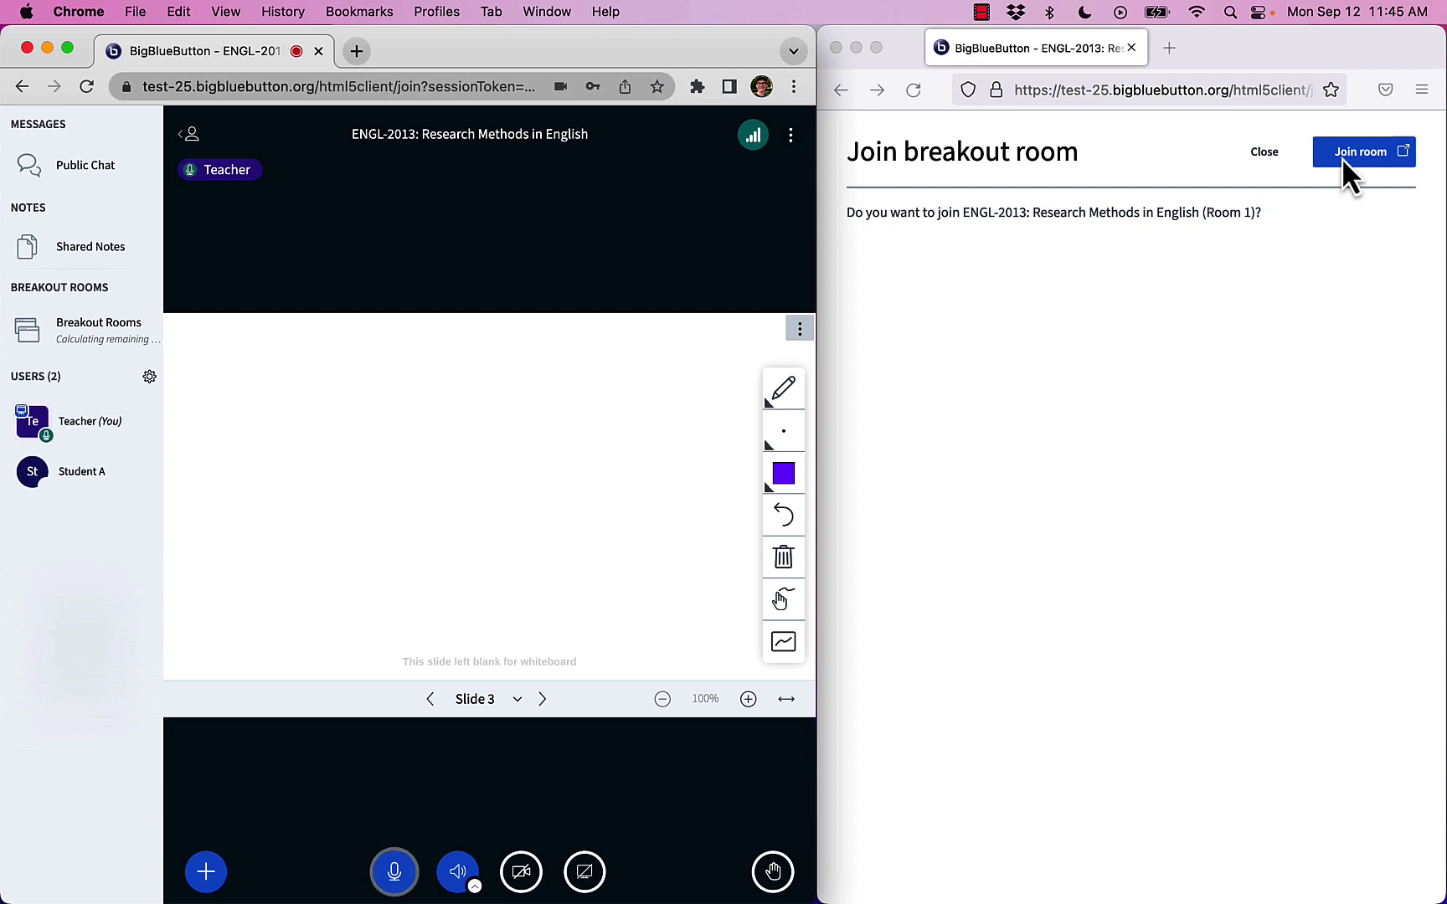
Join Student A into Room 1, dismiss the audio prompt, and widen the public chat.
{"action": "left_click", "coordinate": [1342, 157]}
{"action": "left_click", "coordinate": [1356, 162]}
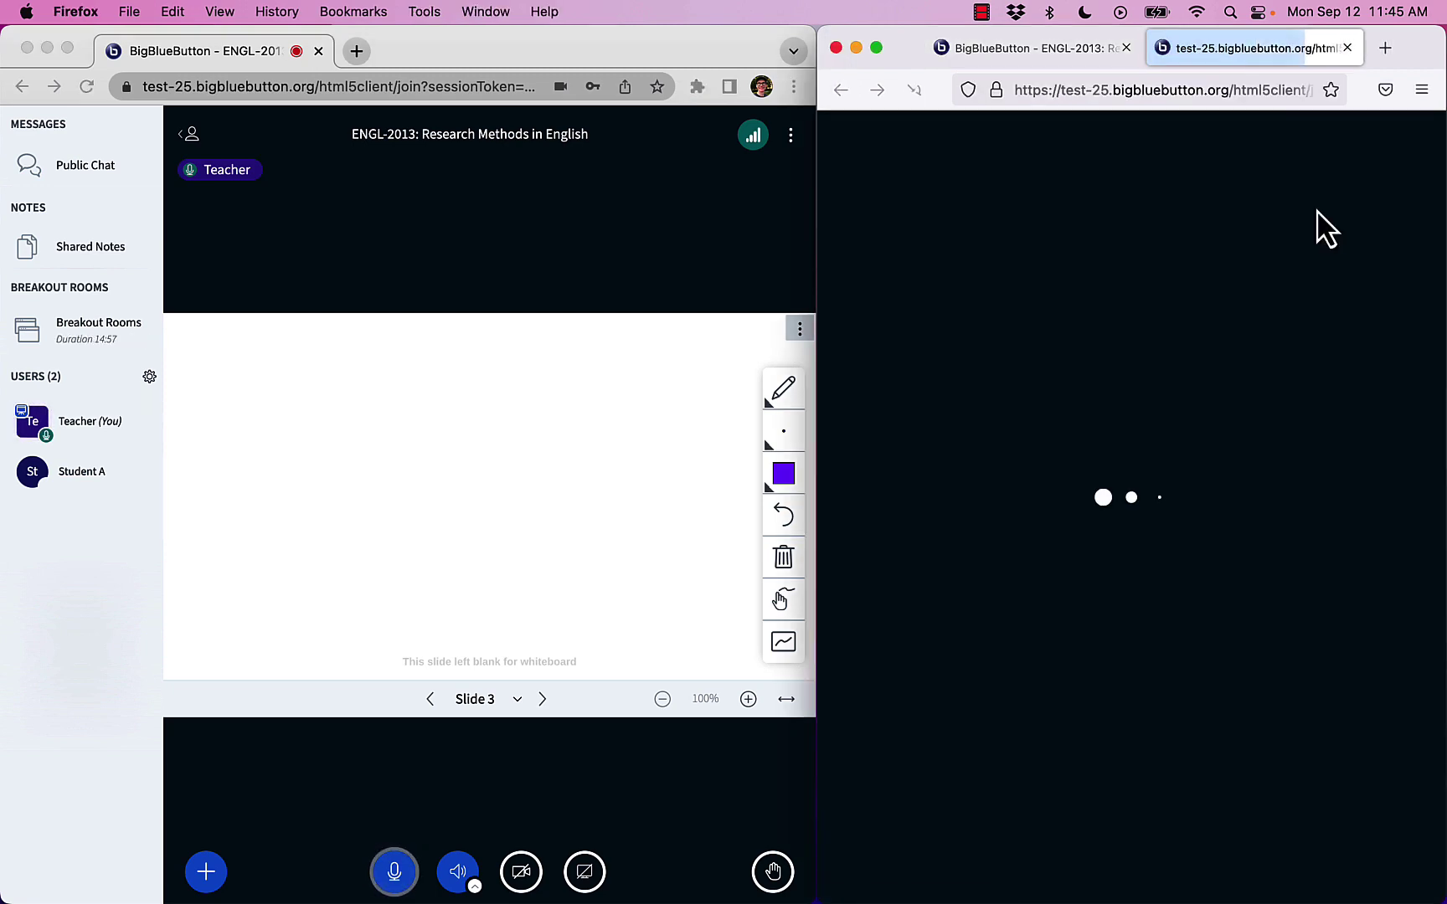
{"action": "left_click", "coordinate": [1388, 408]}
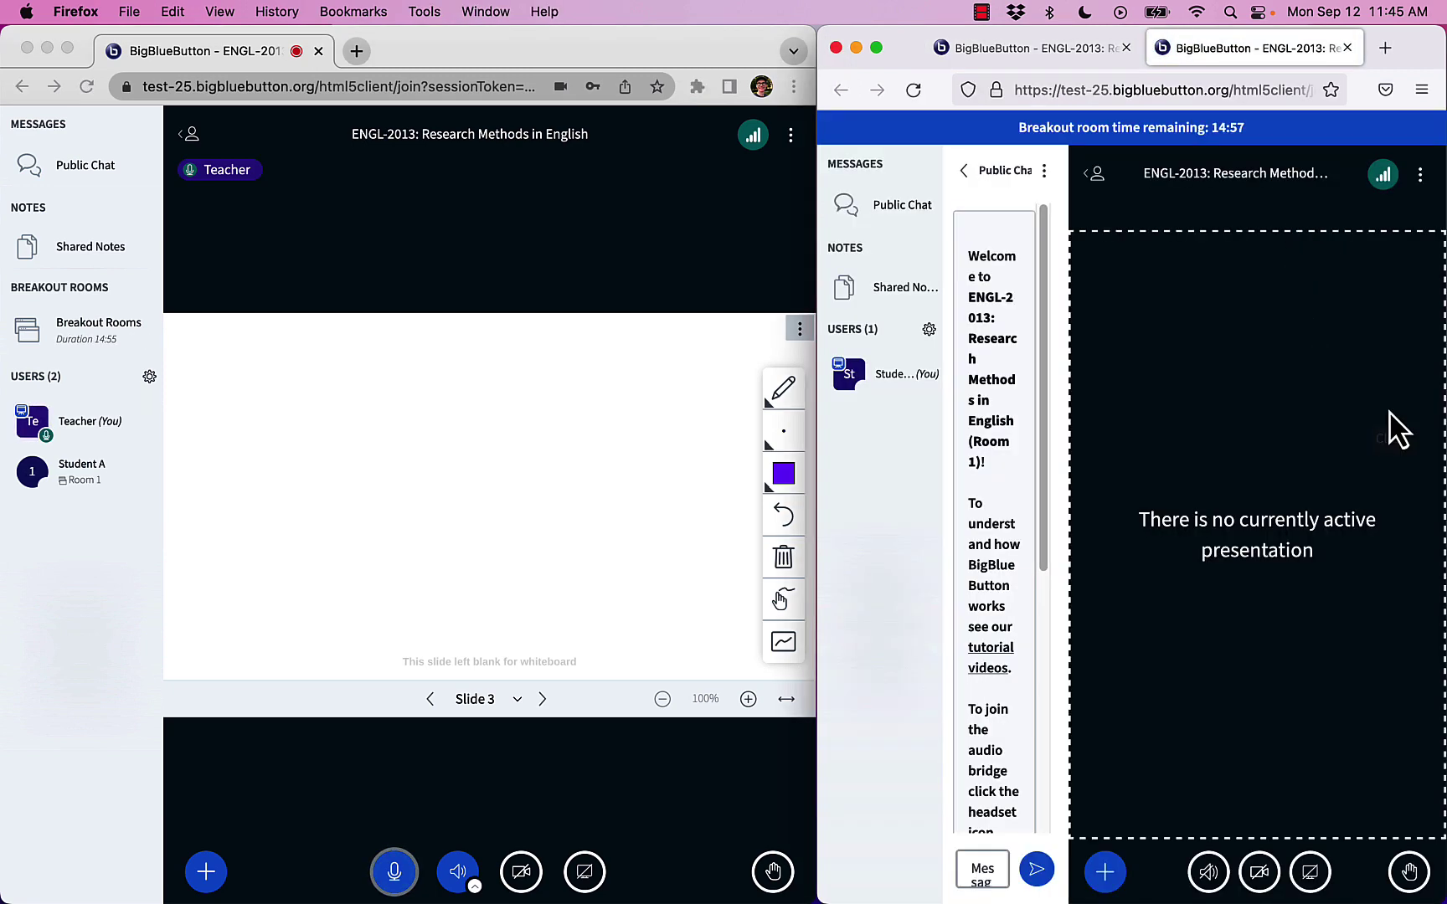
{"action": "left_click_drag", "start_coordinate": [1066, 447], "coordinate": [1379, 427]}
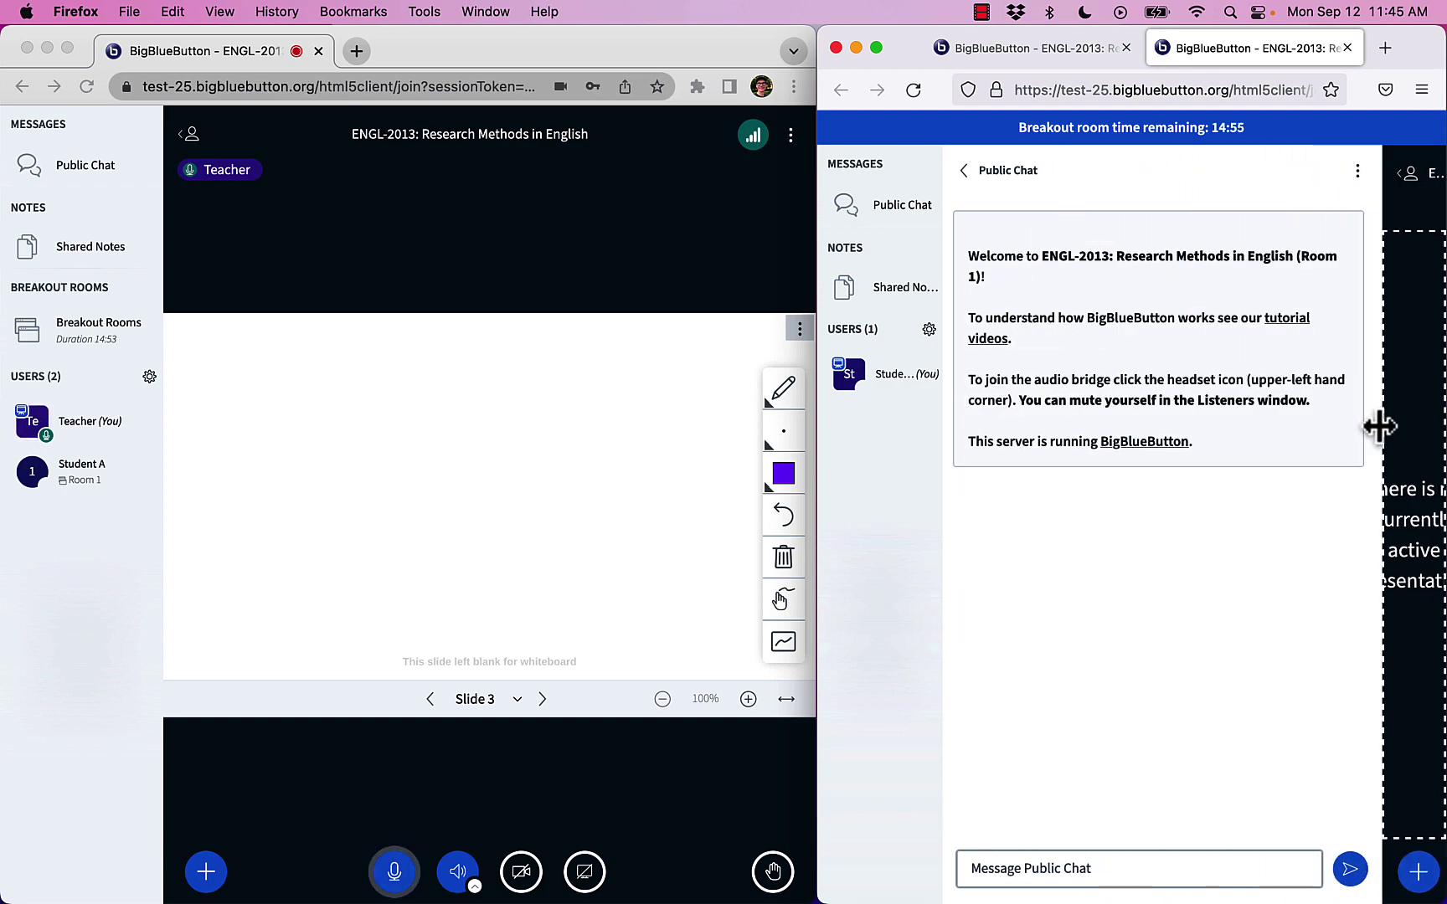
Broadcast 'Good luck everyone!' to every breakout room from the Breakout Rooms panel.
{"action": "left_click", "coordinate": [71, 345]}
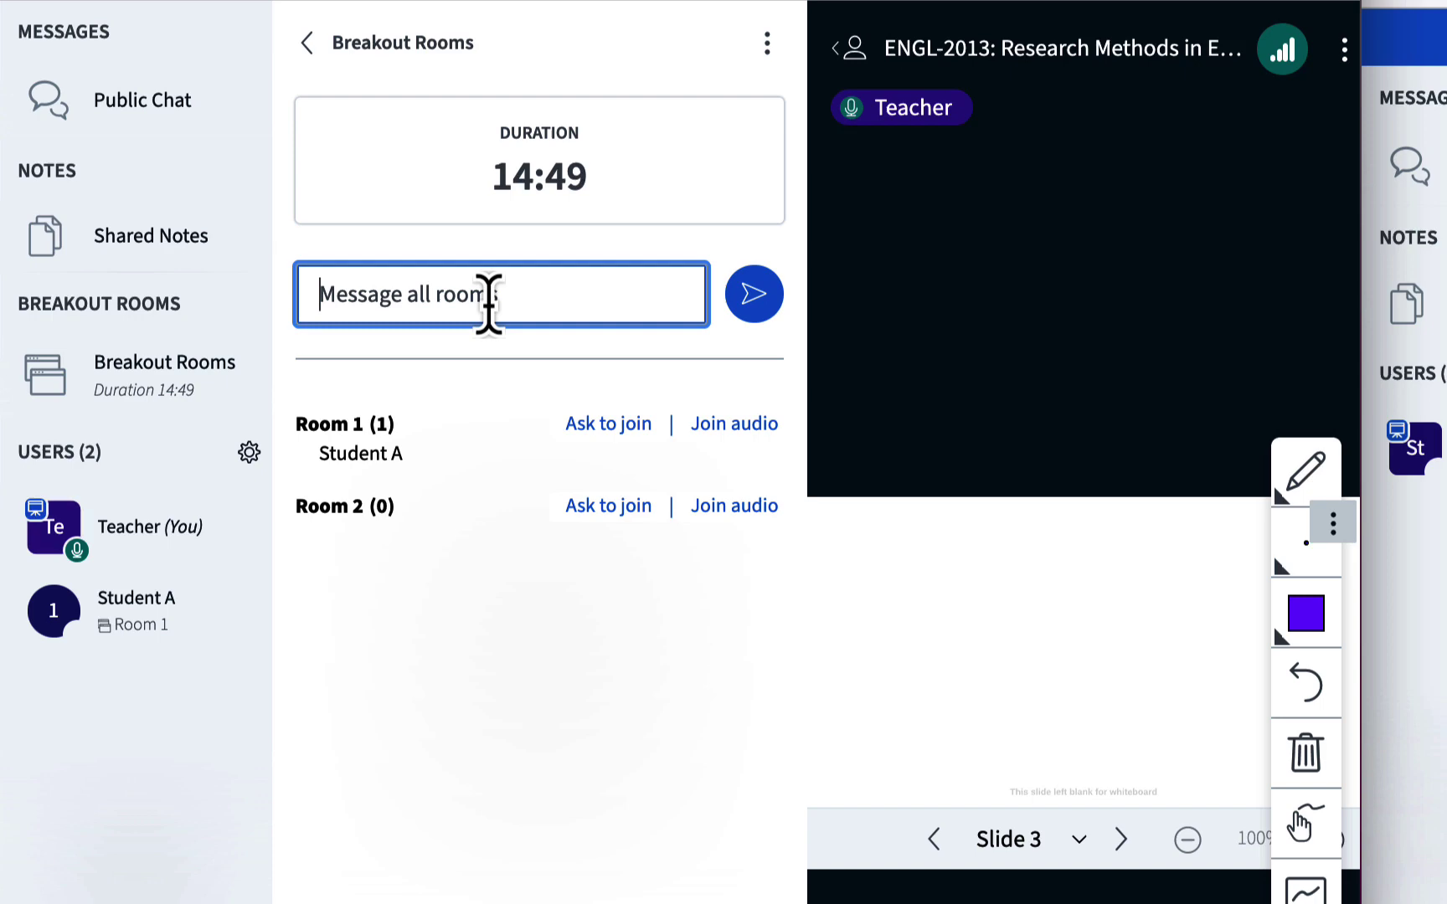
{"action": "type", "text": "Goo"}
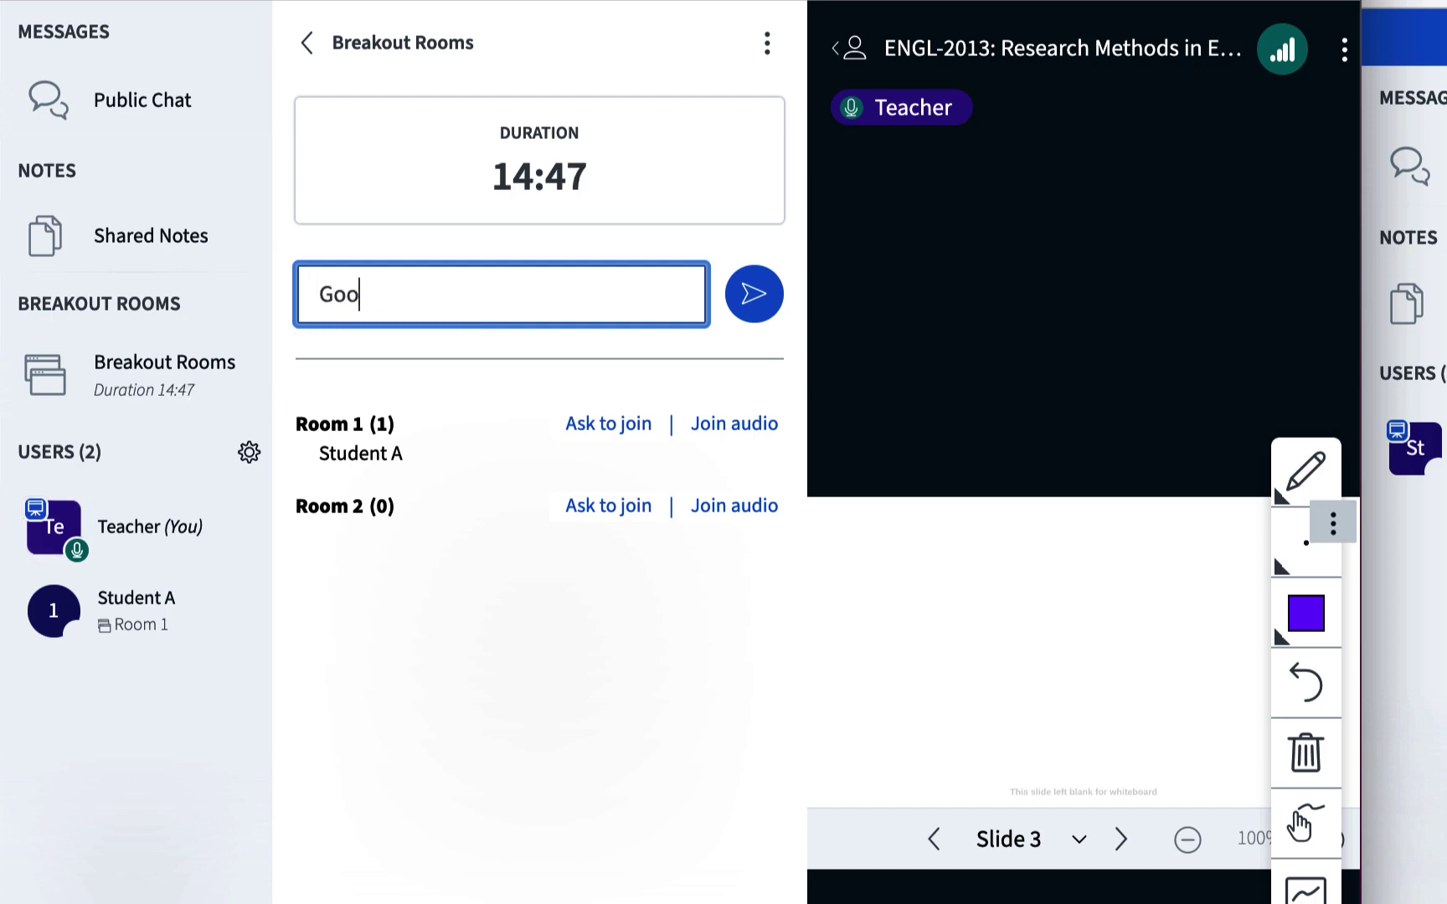
{"action": "type", "text": "d luck everyone"}
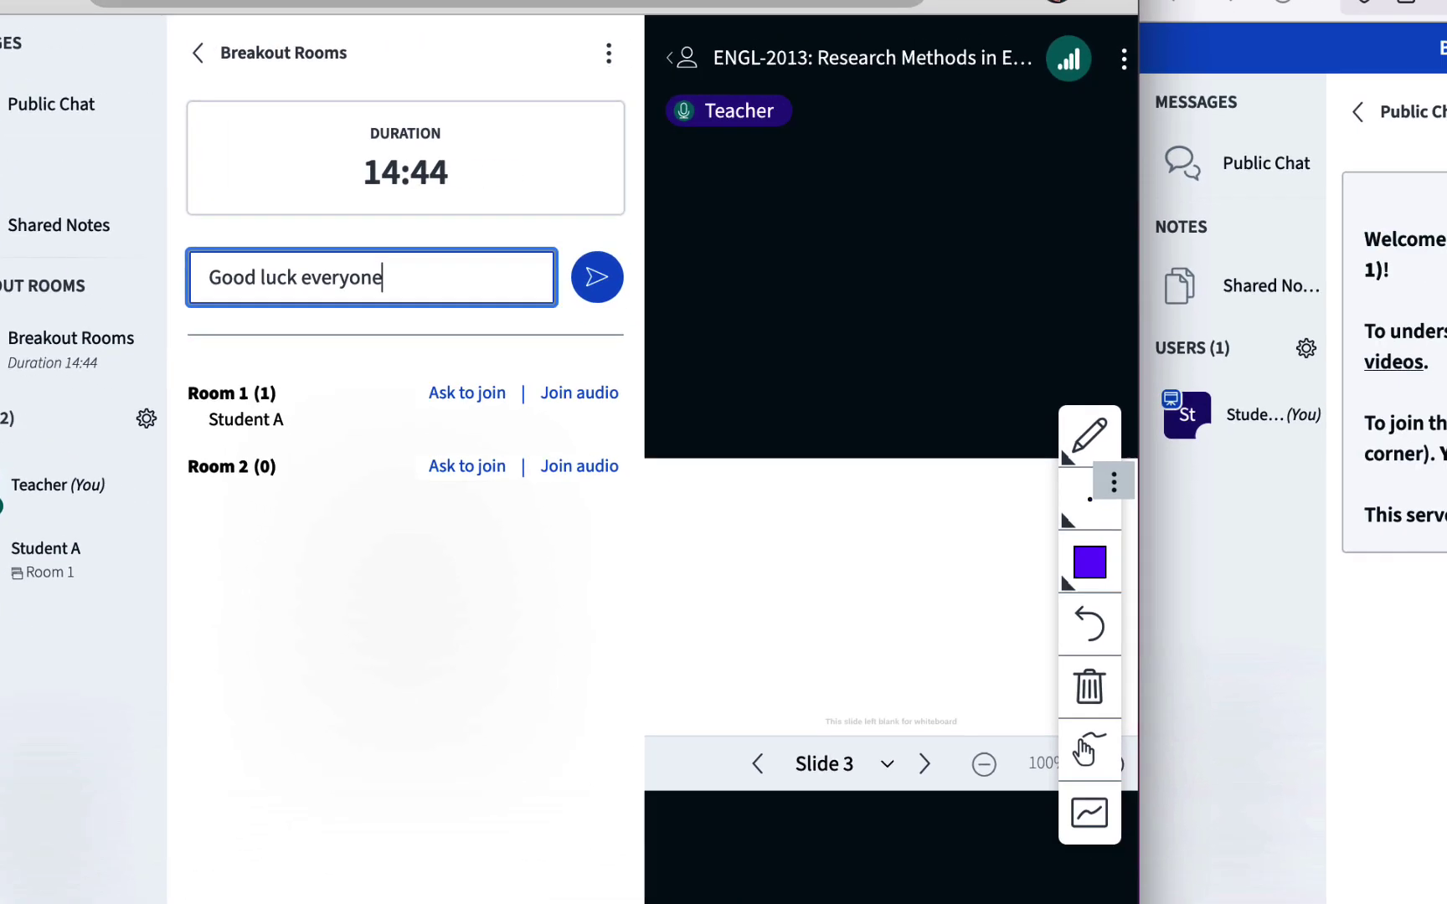
{"action": "type", "text": "!"}
{"action": "key", "text": "Return"}
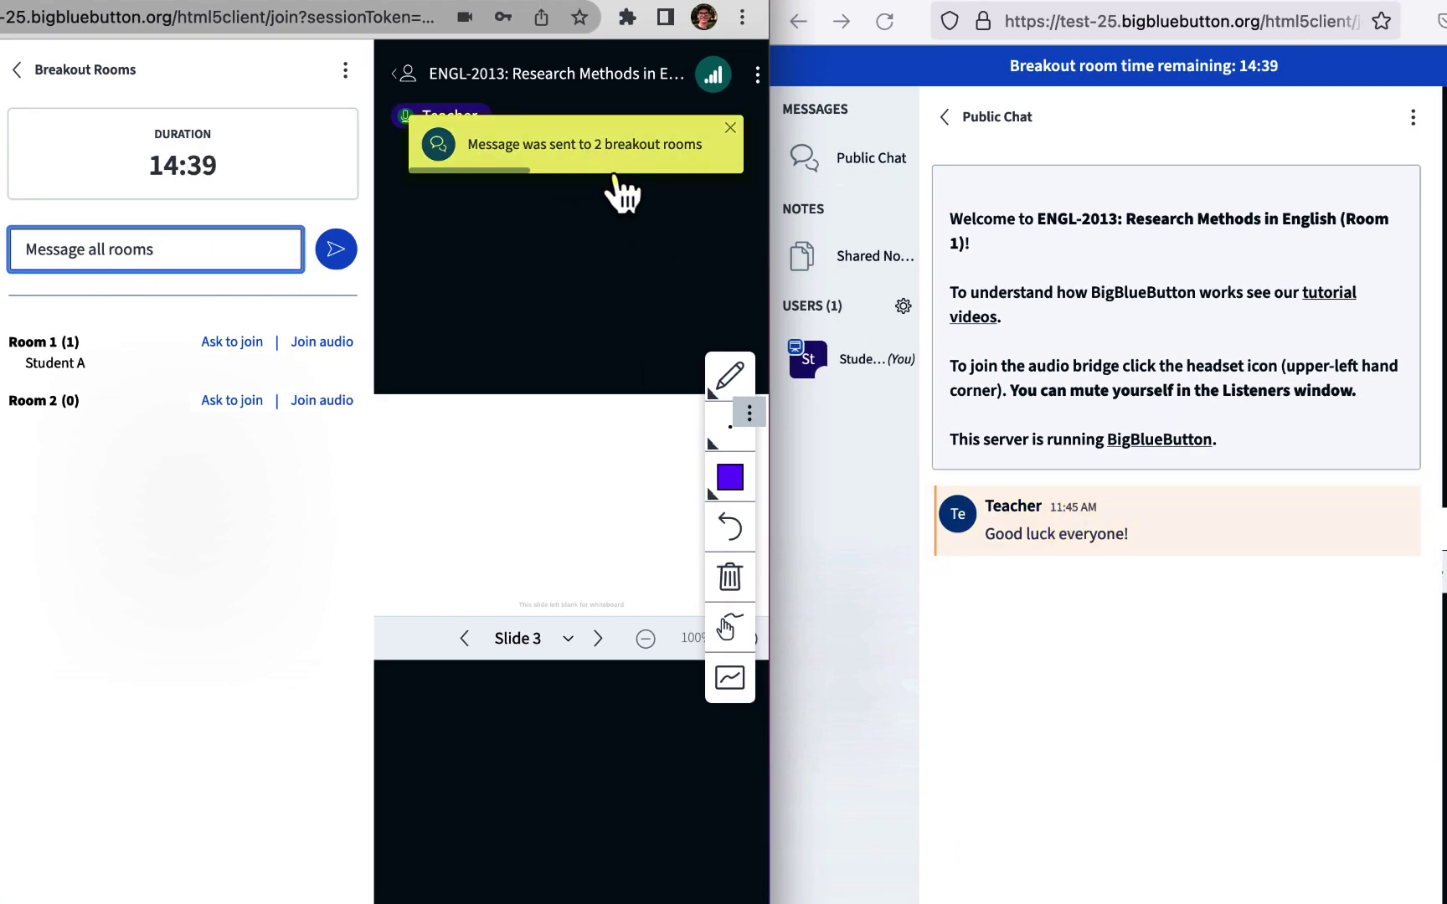
Change the breakout rooms' duration from 15 to 5 minutes.
{"action": "left_click", "coordinate": [345, 70]}
{"action": "left_click", "coordinate": [366, 115]}
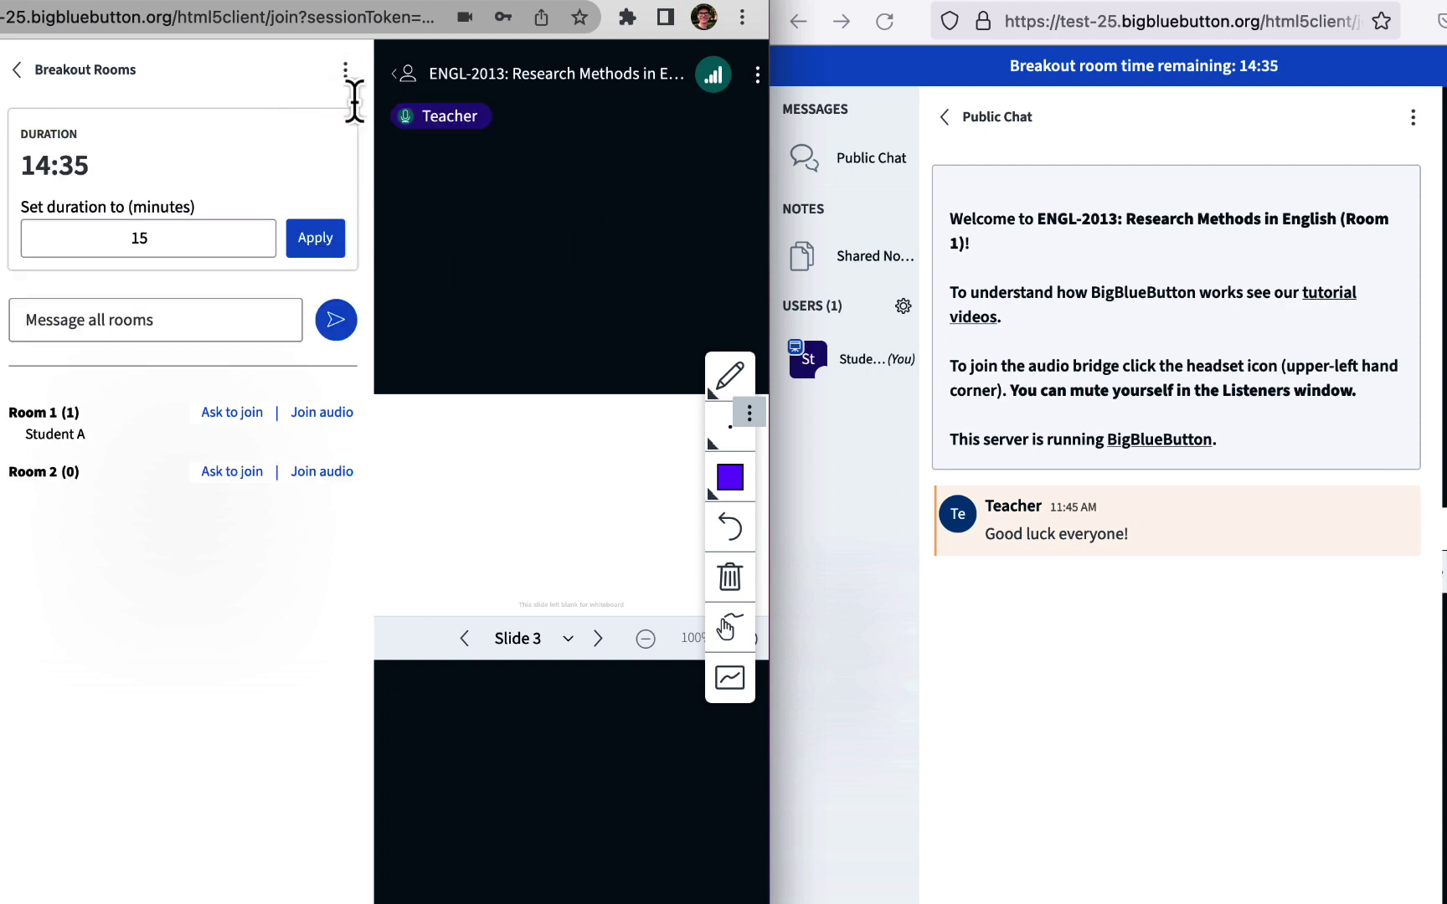
{"action": "double_click", "coordinate": [56, 237]}
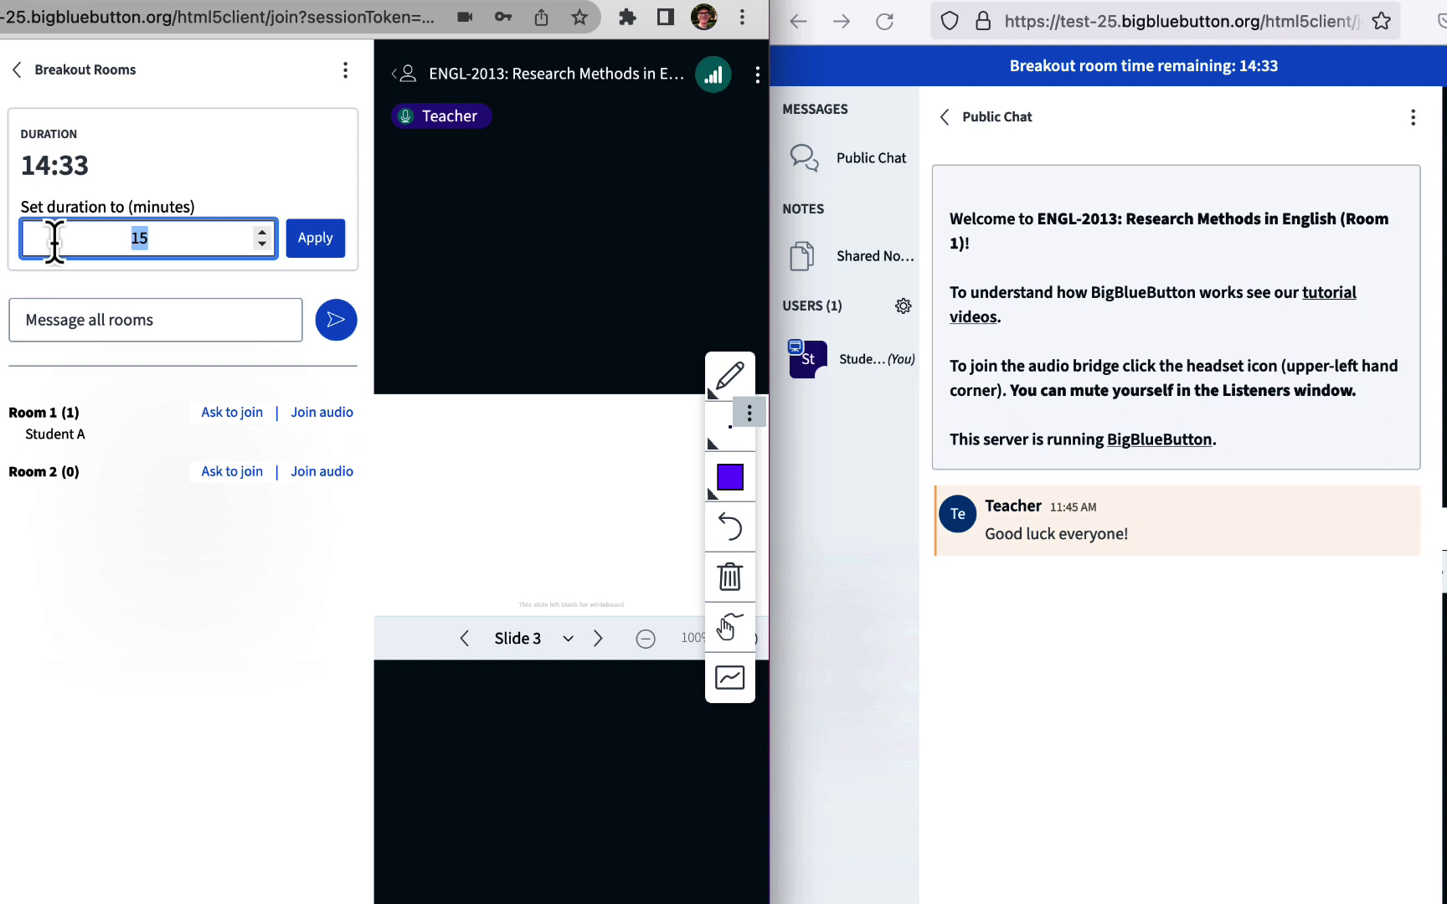
{"action": "type", "text": "5"}
{"action": "left_click", "coordinate": [317, 240]}
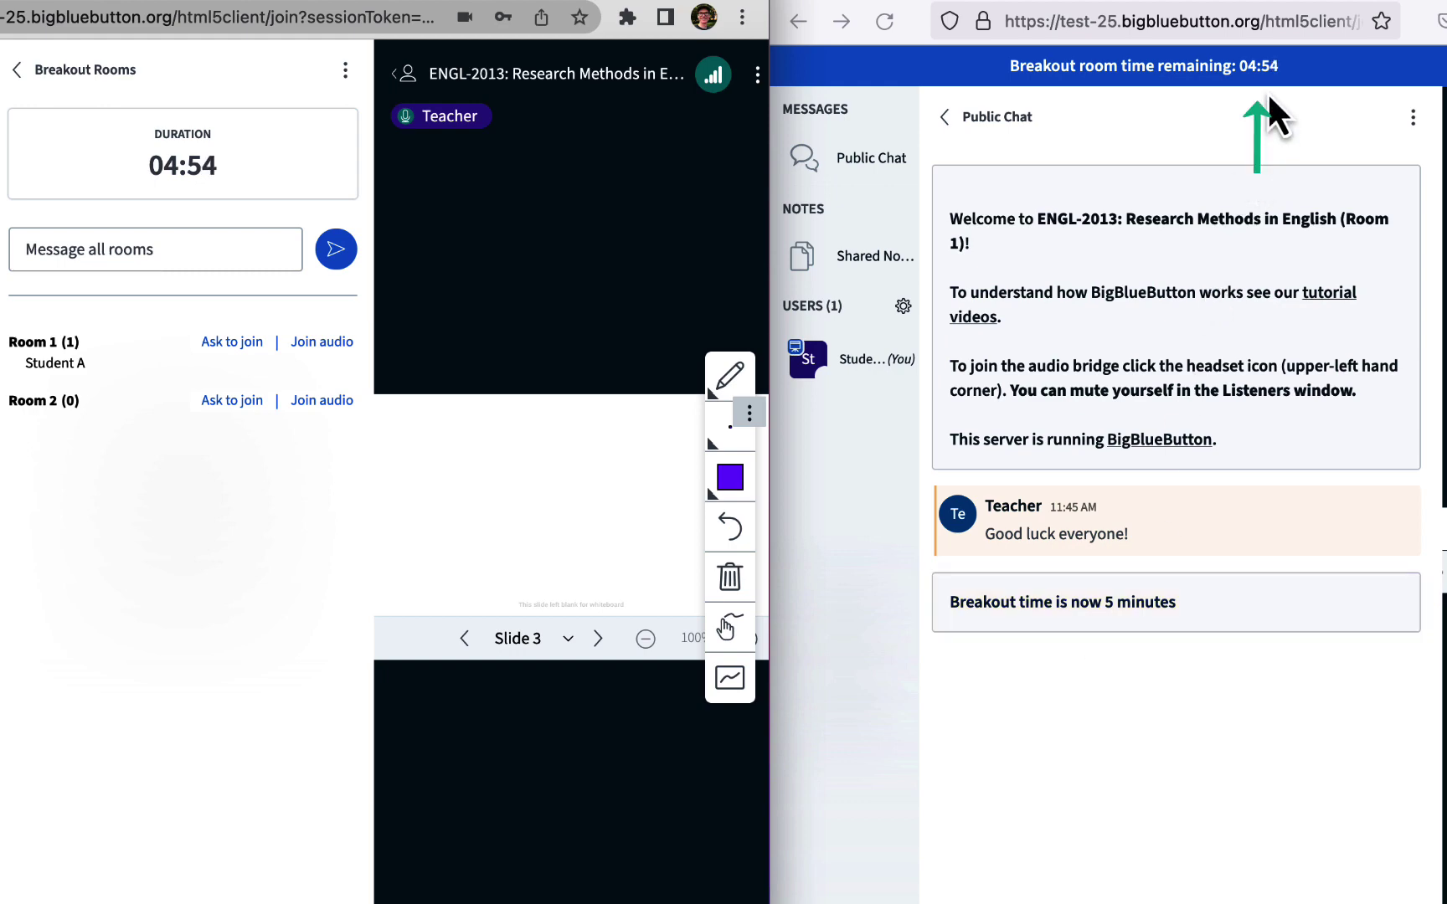
End all breakout rooms and return to Student A's Firefox window.
{"action": "left_click", "coordinate": [345, 68]}
{"action": "left_click", "coordinate": [423, 155]}
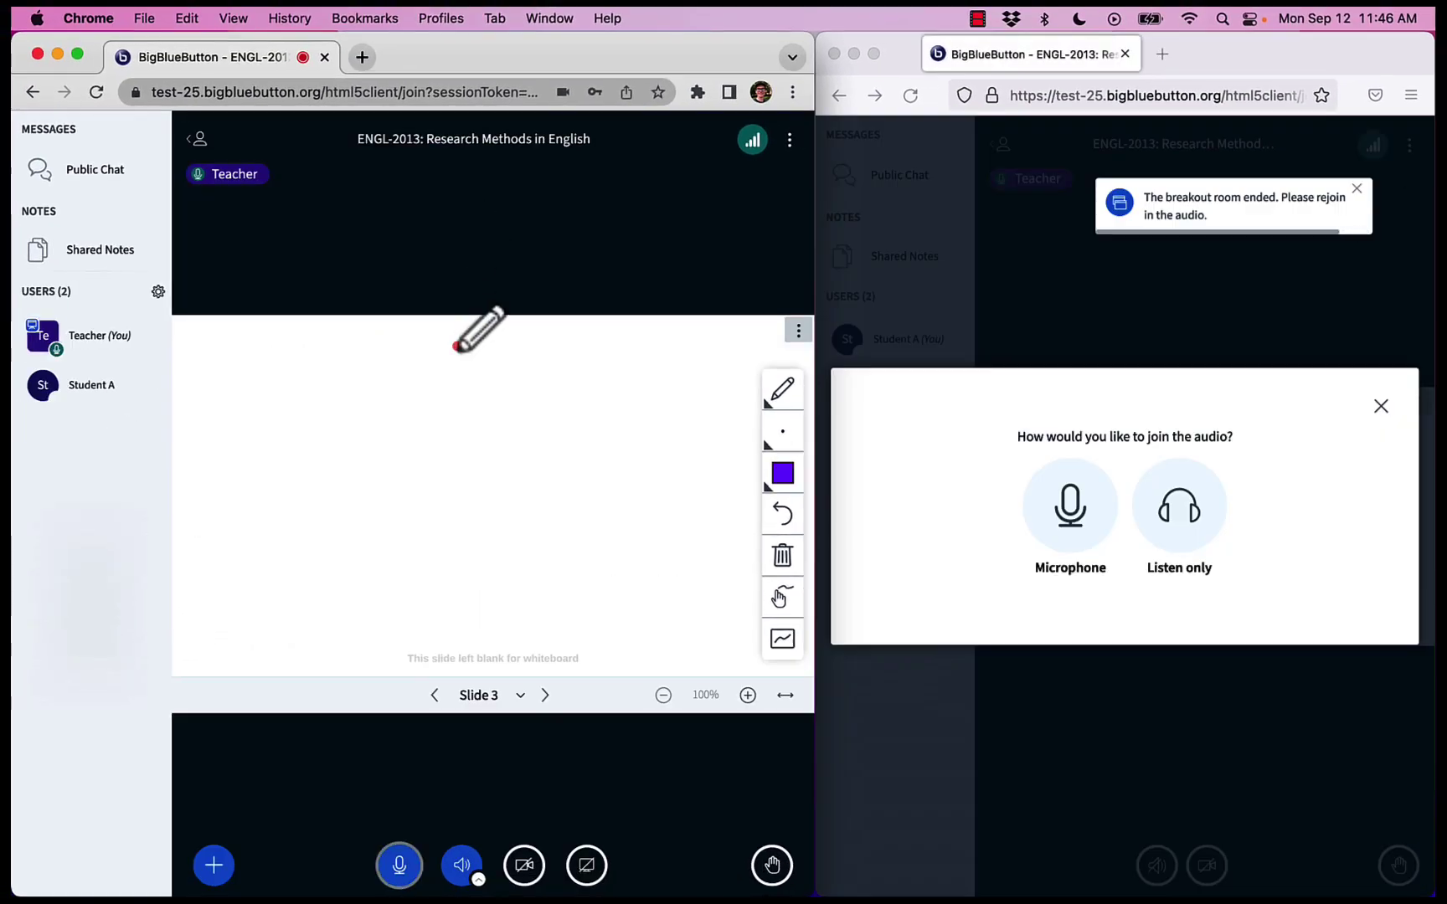
{"action": "left_click", "coordinate": [1383, 405]}
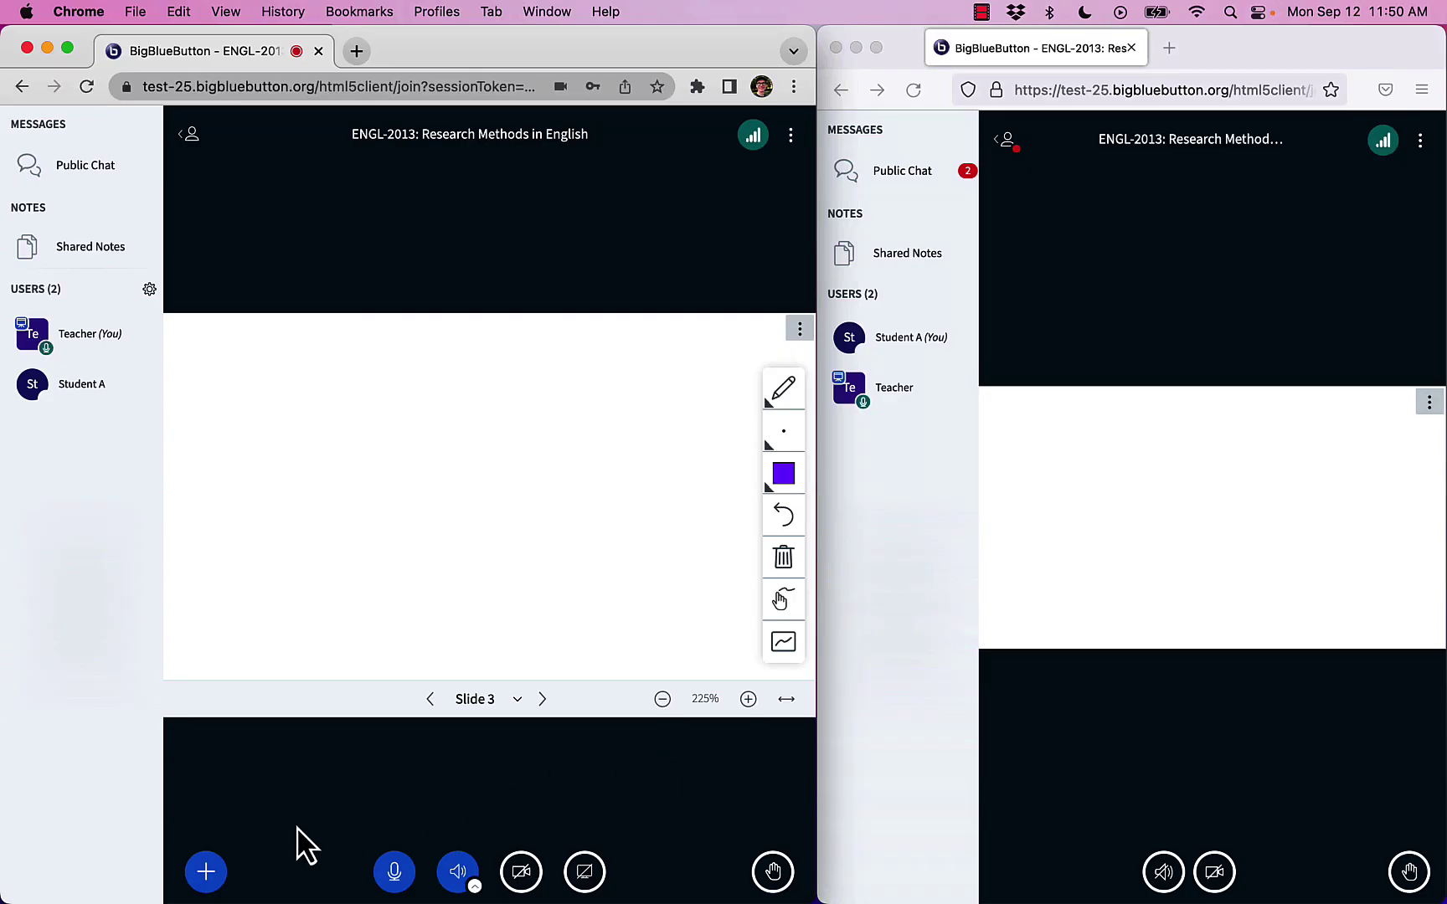
Run an A/B/C/D poll, answer A as Student A, and publish the results.
{"action": "left_click", "coordinate": [206, 871]}
{"action": "left_click", "coordinate": [268, 738]}
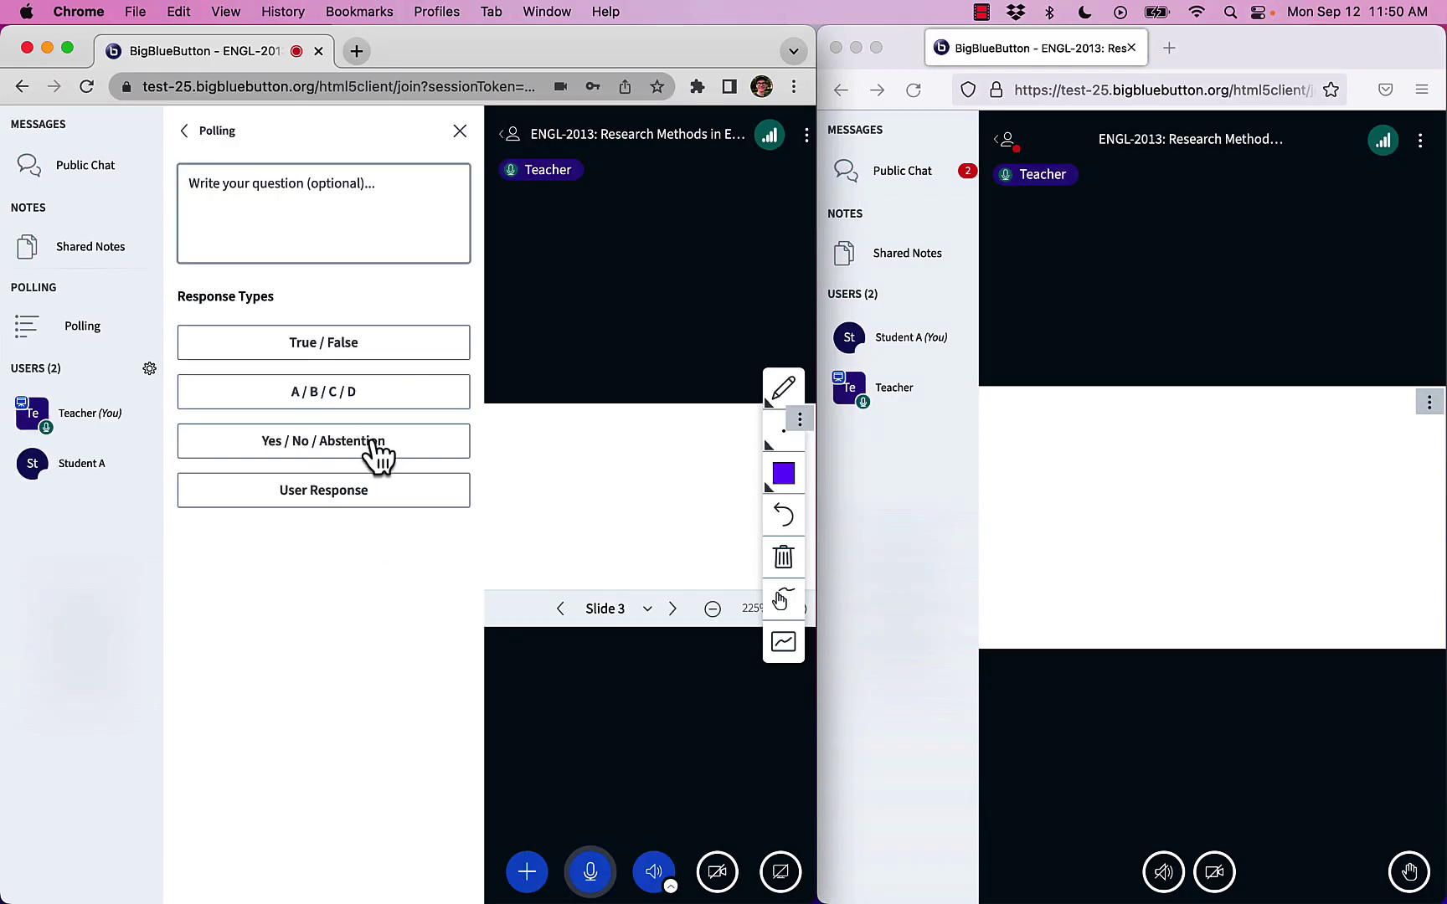
{"action": "left_click", "coordinate": [362, 407]}
{"action": "scroll", "coordinate": [304, 663], "scroll_direction": "down", "scroll_amount": 2}
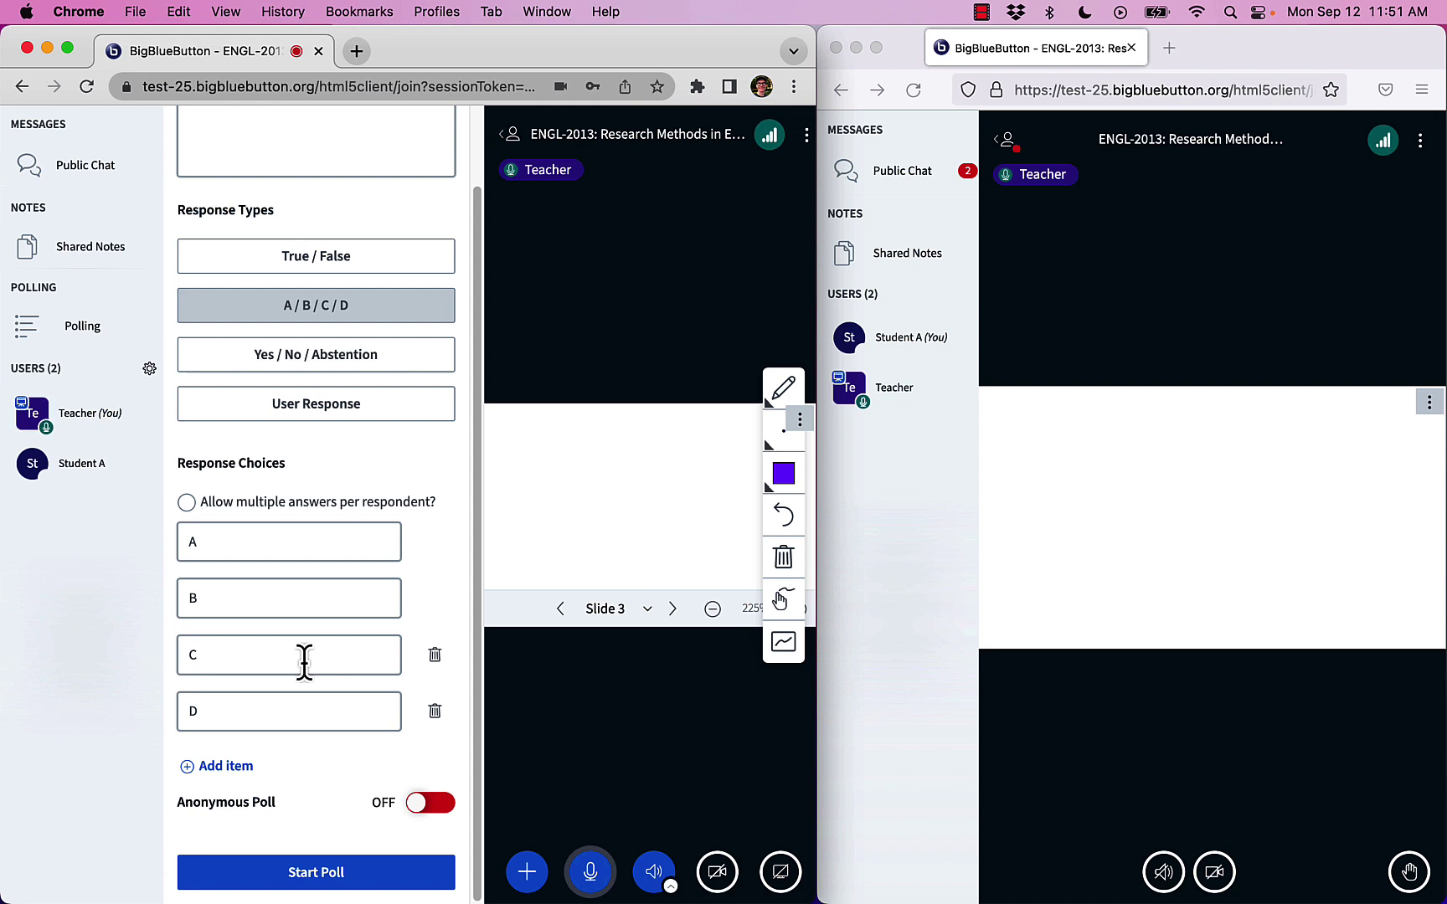
{"action": "left_click", "coordinate": [303, 875]}
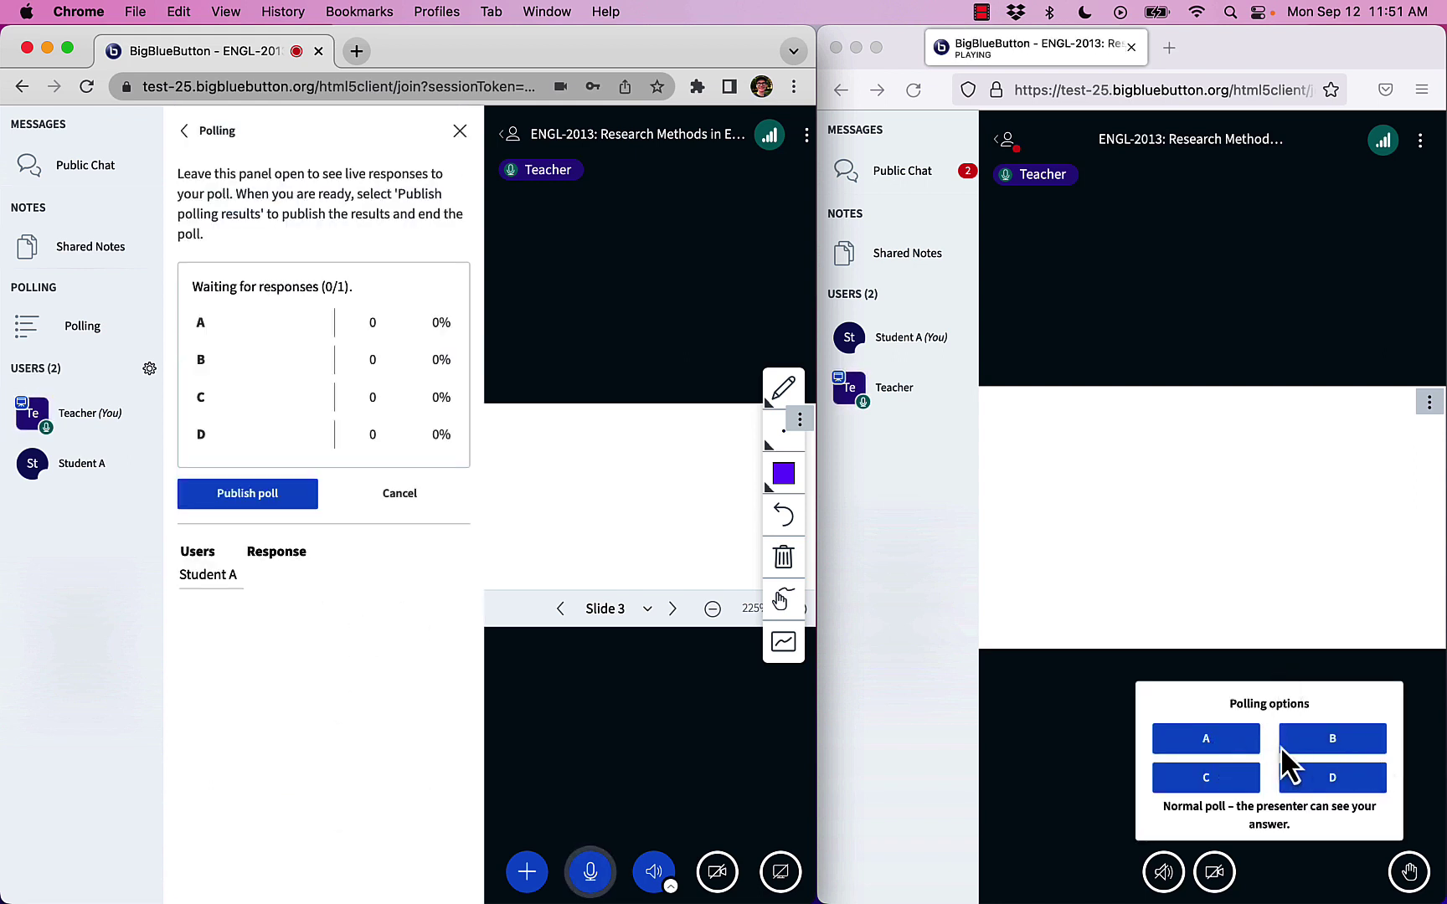
{"action": "left_click", "coordinate": [1216, 739]}
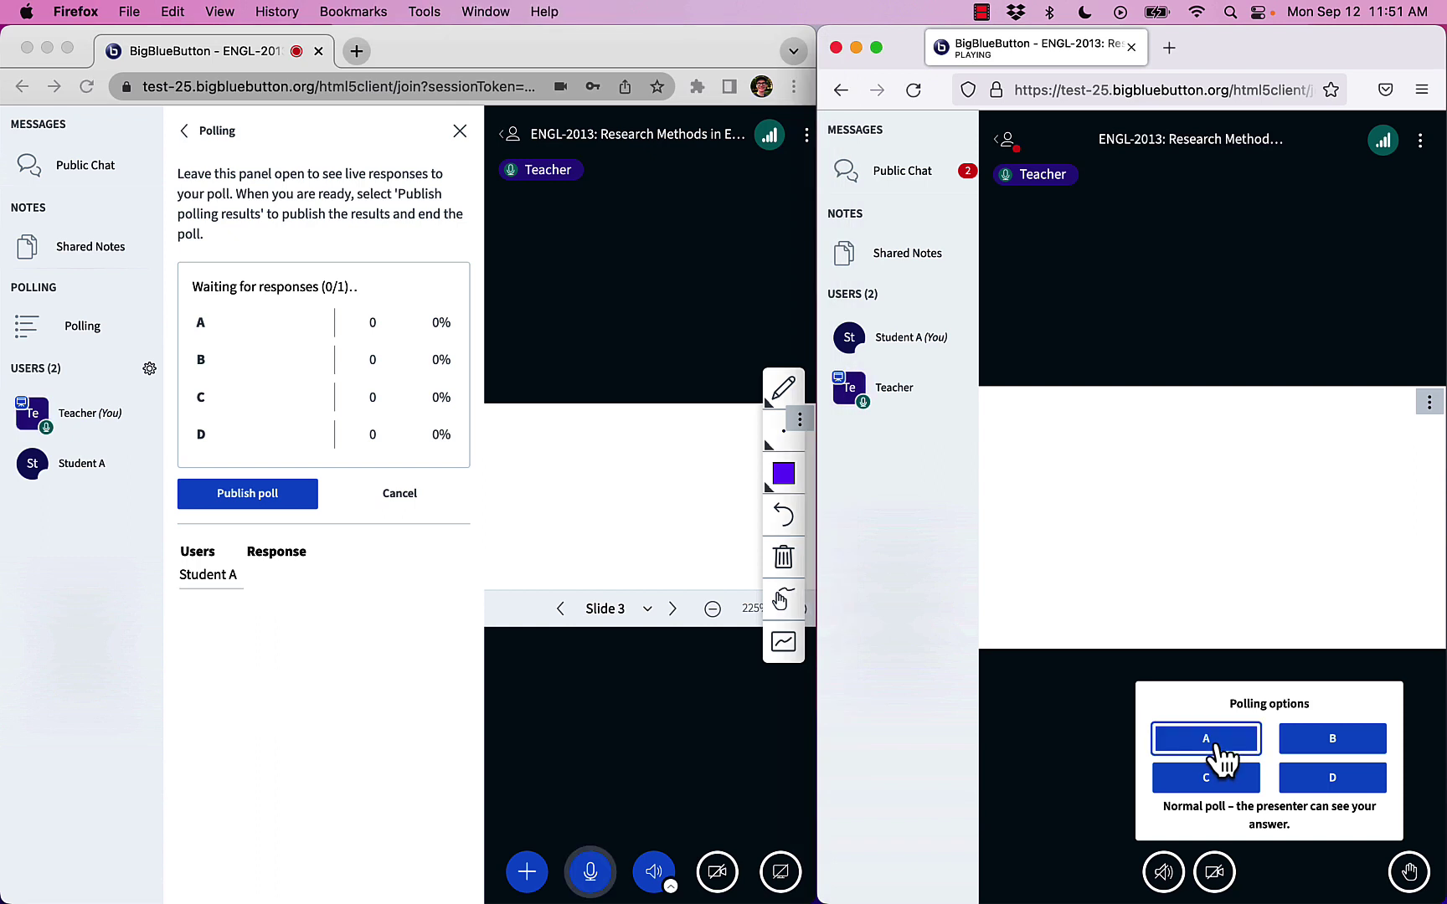
{"action": "left_click", "coordinate": [239, 494]}
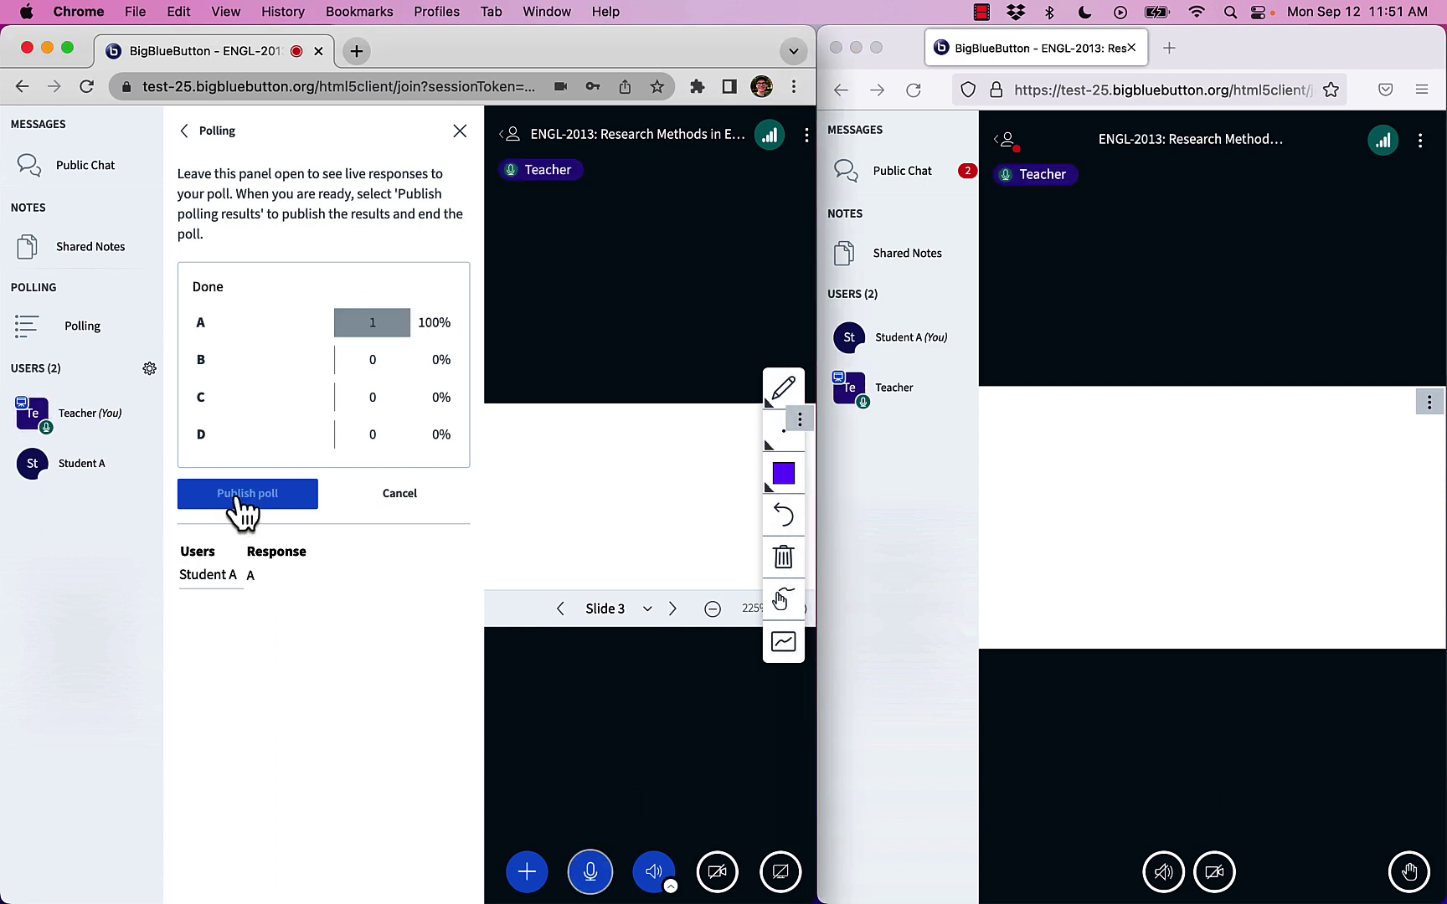
Start a new A/B/C/D poll allowing multiple answers per respondent.
{"action": "left_click", "coordinate": [333, 506]}
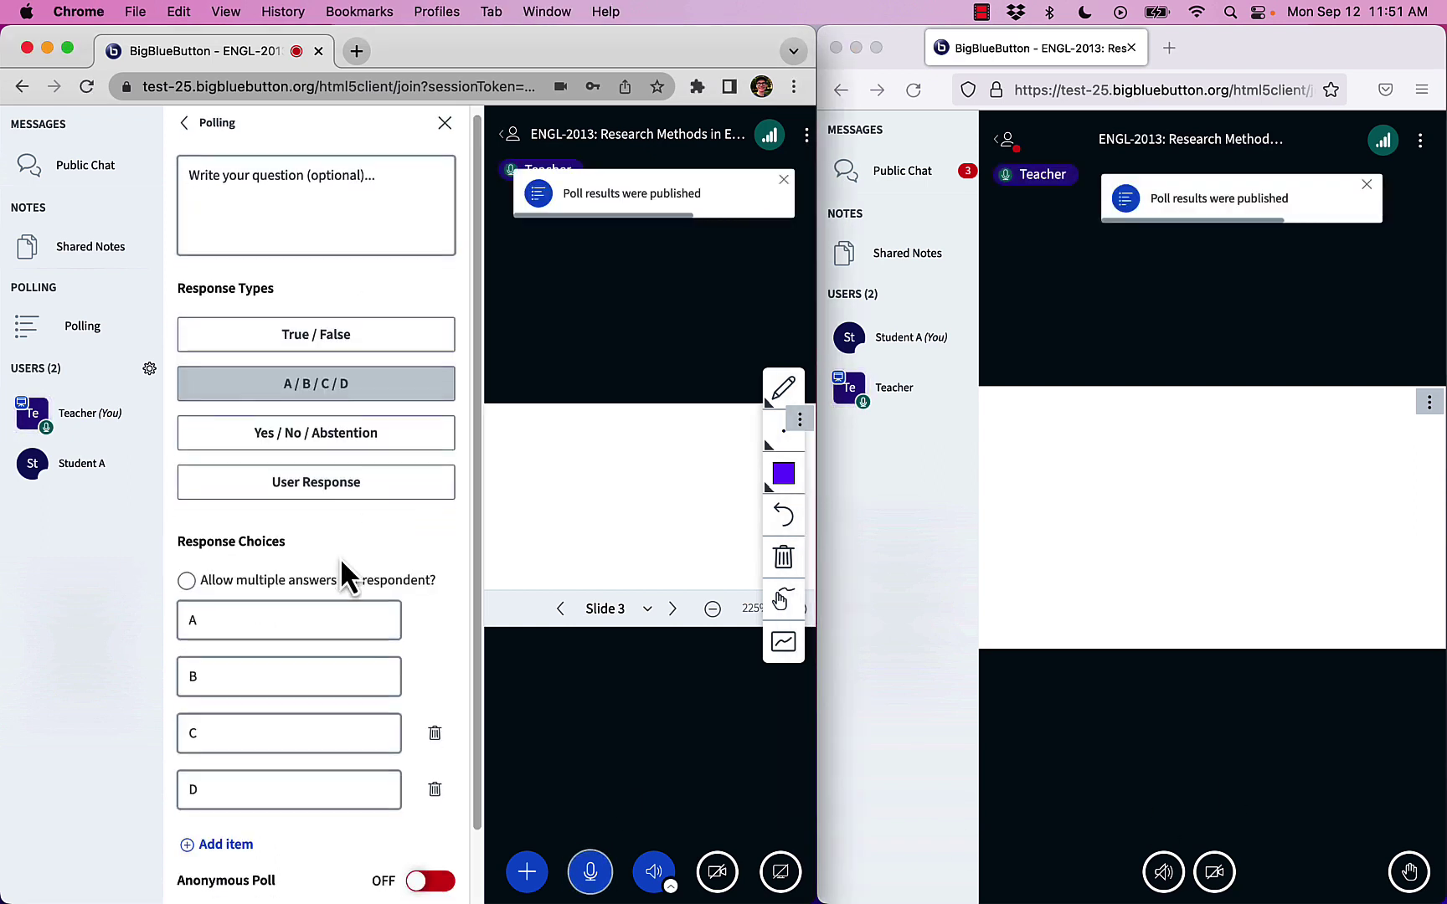
{"action": "scroll", "coordinate": [339, 558], "scroll_direction": "down", "scroll_amount": 2}
{"action": "left_click", "coordinate": [187, 503]}
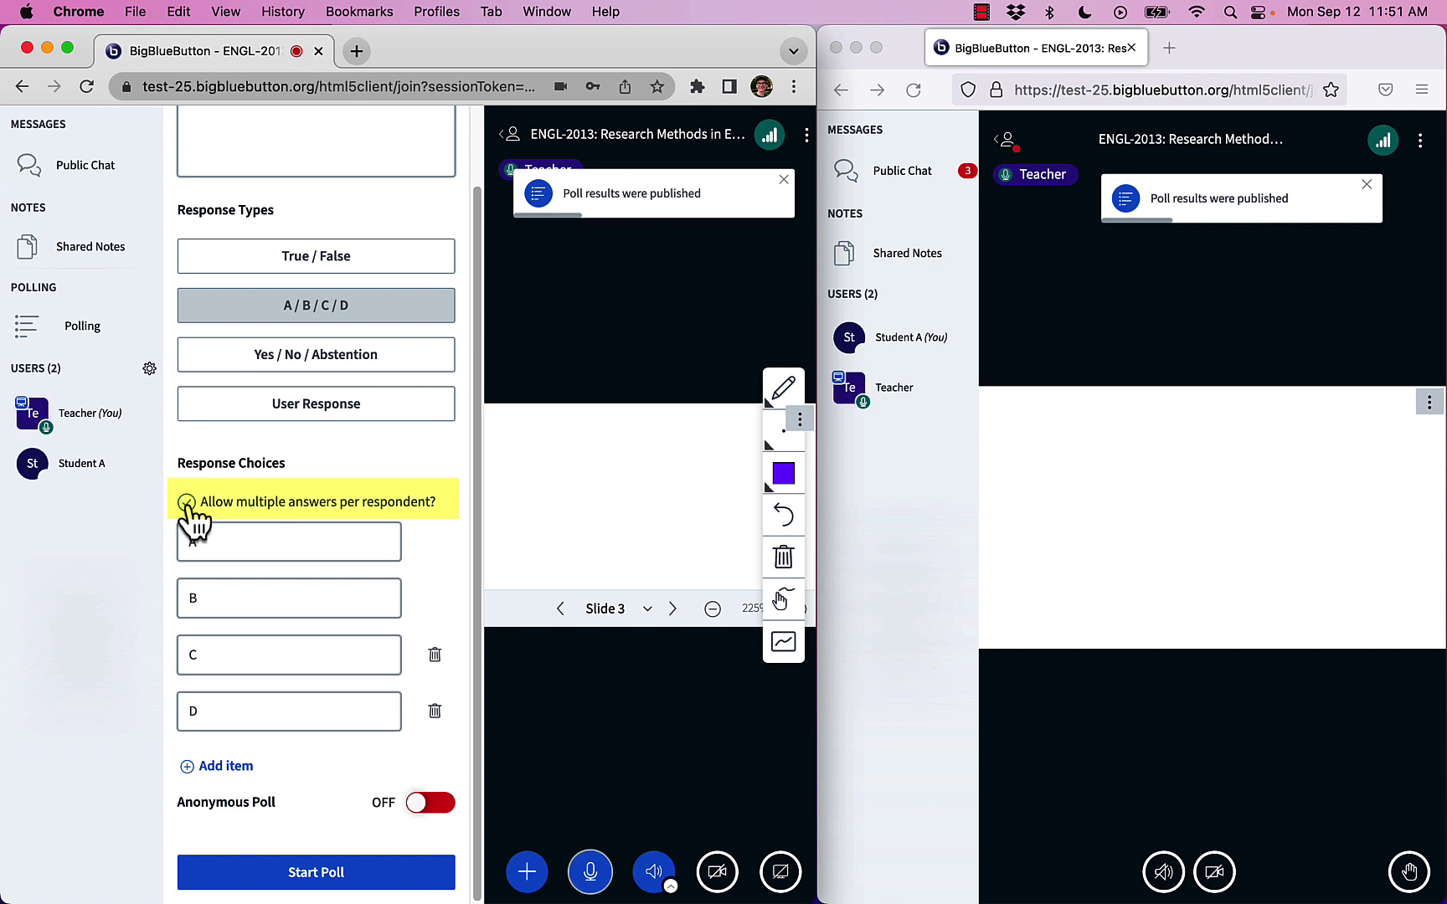
{"action": "left_click", "coordinate": [315, 872]}
As Student A, select answers A and C and submit them.
{"action": "left_click", "coordinate": [1179, 716]}
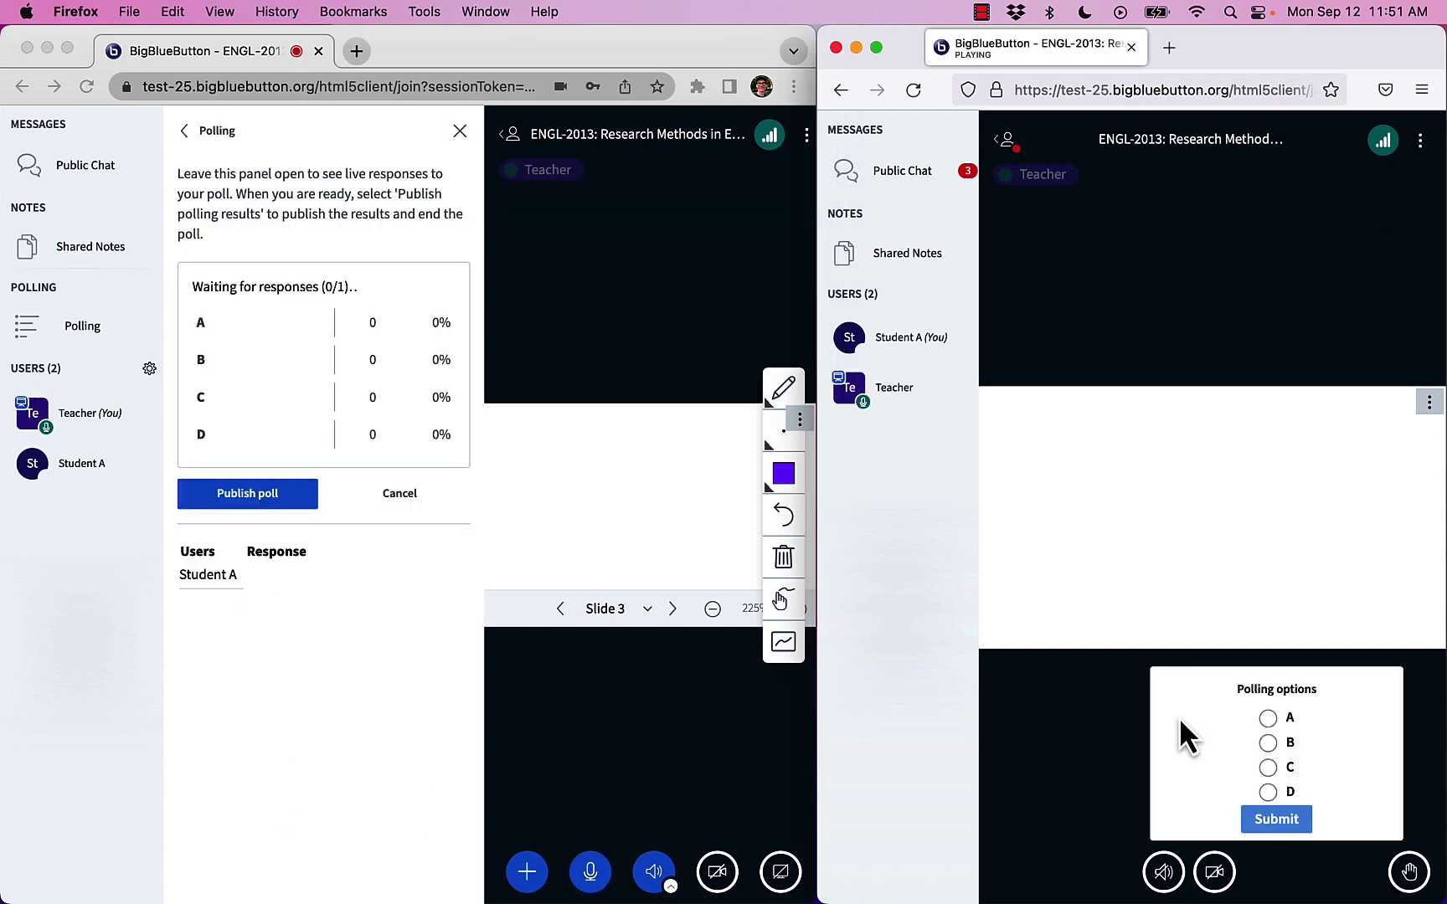
{"action": "left_click", "coordinate": [1268, 719]}
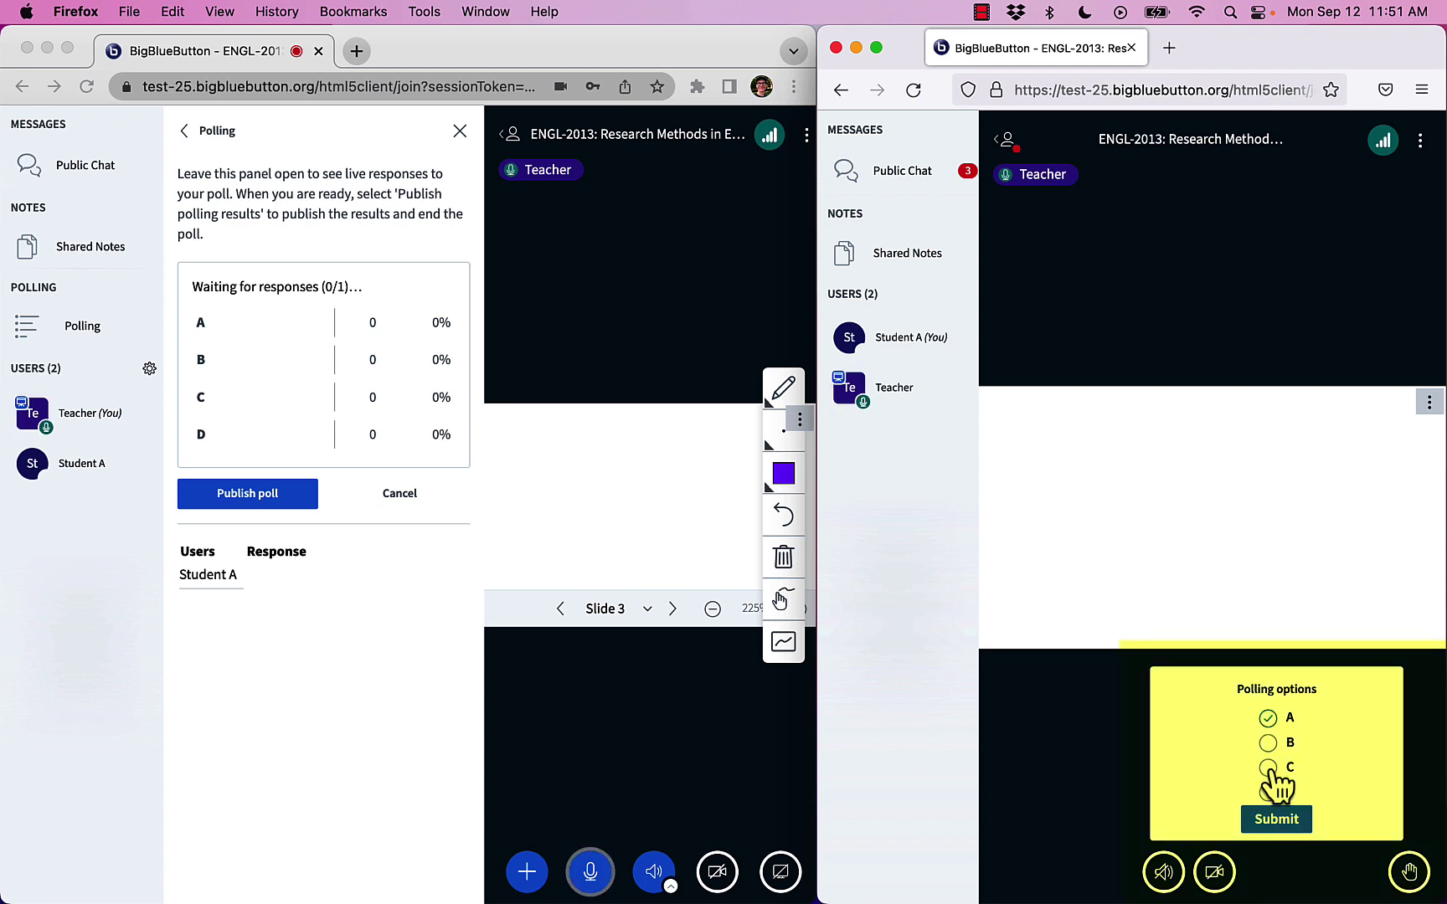
{"action": "left_click", "coordinate": [1267, 768]}
{"action": "left_click", "coordinate": [1296, 821]}
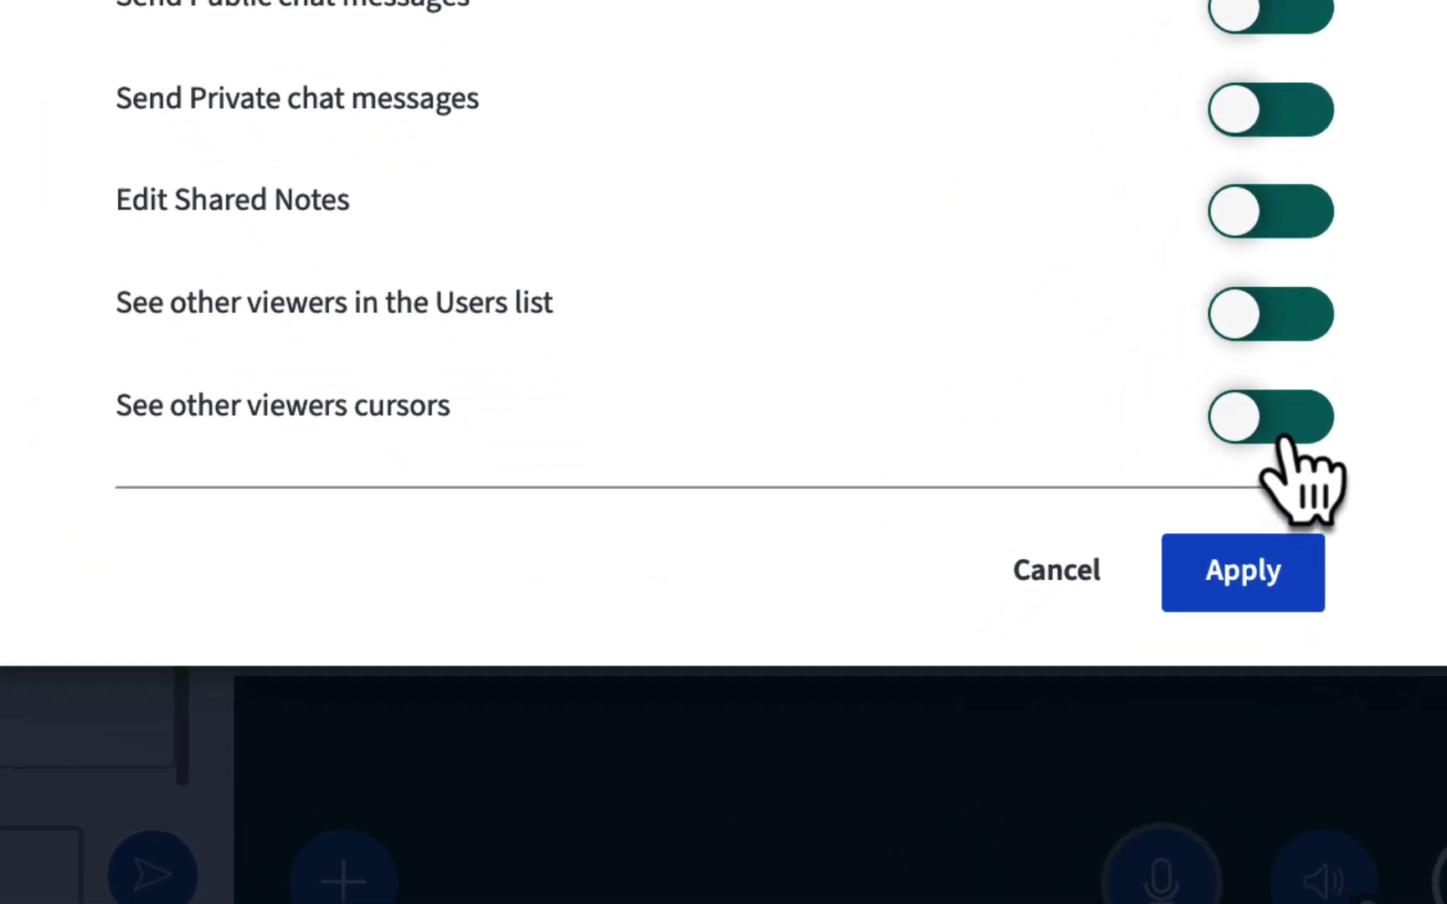
Set 'See other viewers cursors' to Locked in Lock viewers and apply.
{"action": "left_click", "coordinate": [1283, 437]}
{"action": "left_click", "coordinate": [1218, 586]}
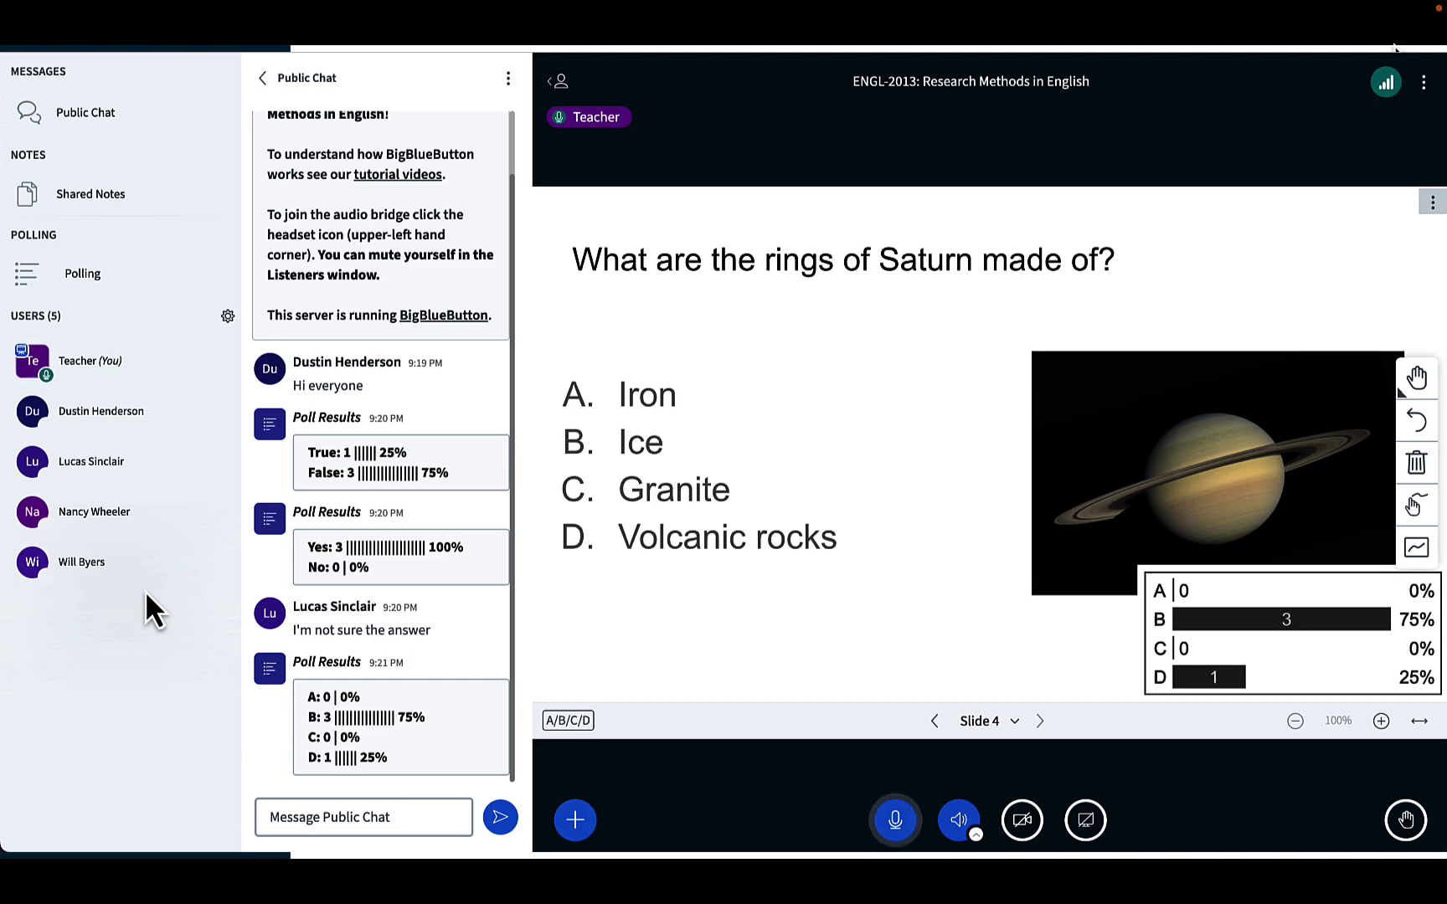
Open the Learning Analytics Dashboard from the users options gear menu.
{"action": "left_click", "coordinate": [227, 315]}
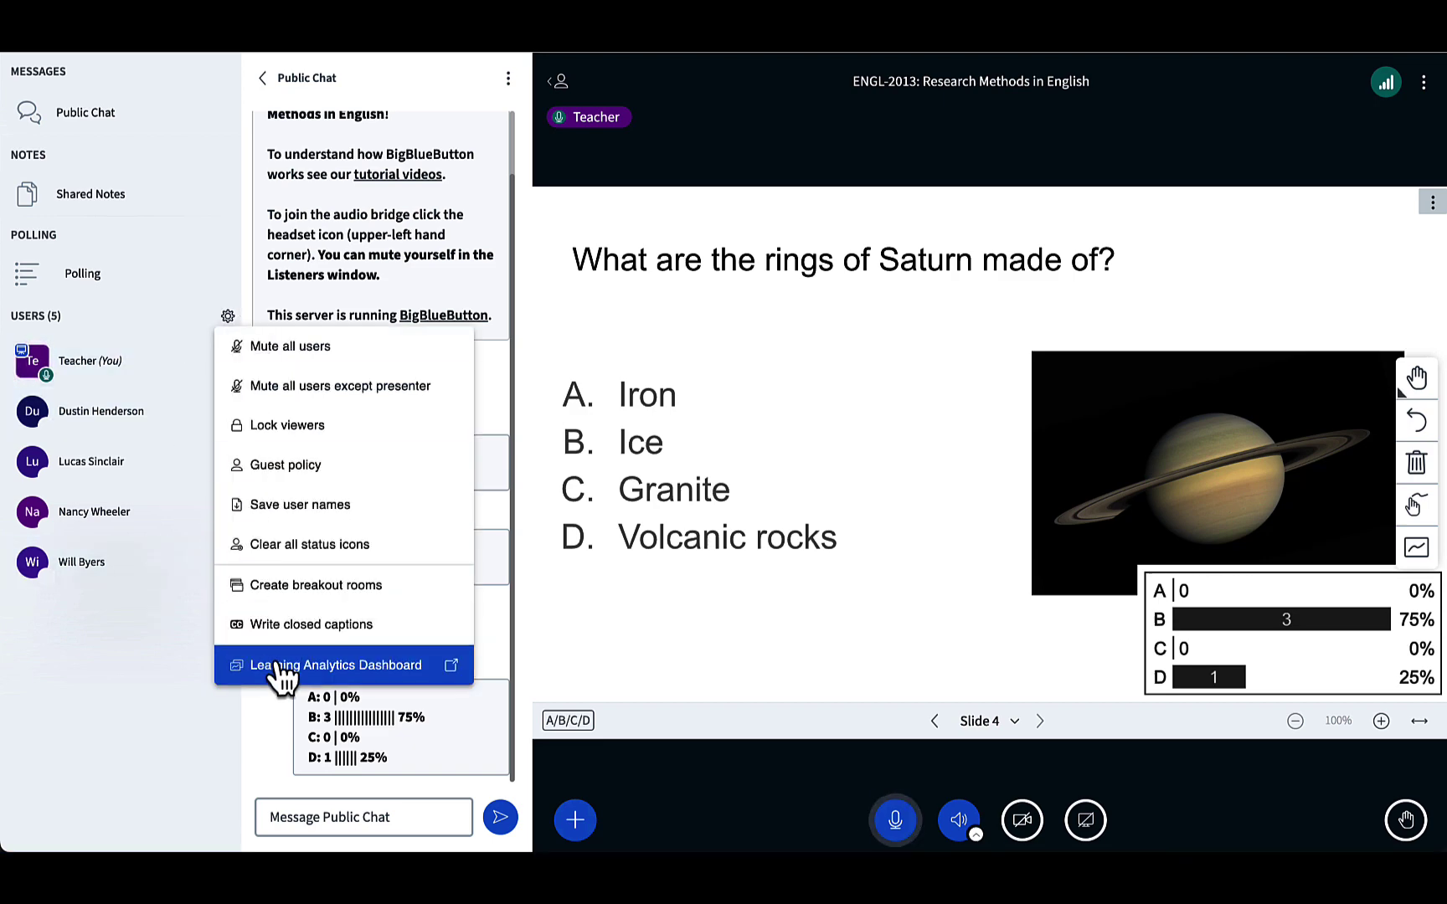
{"action": "left_click", "coordinate": [284, 664]}
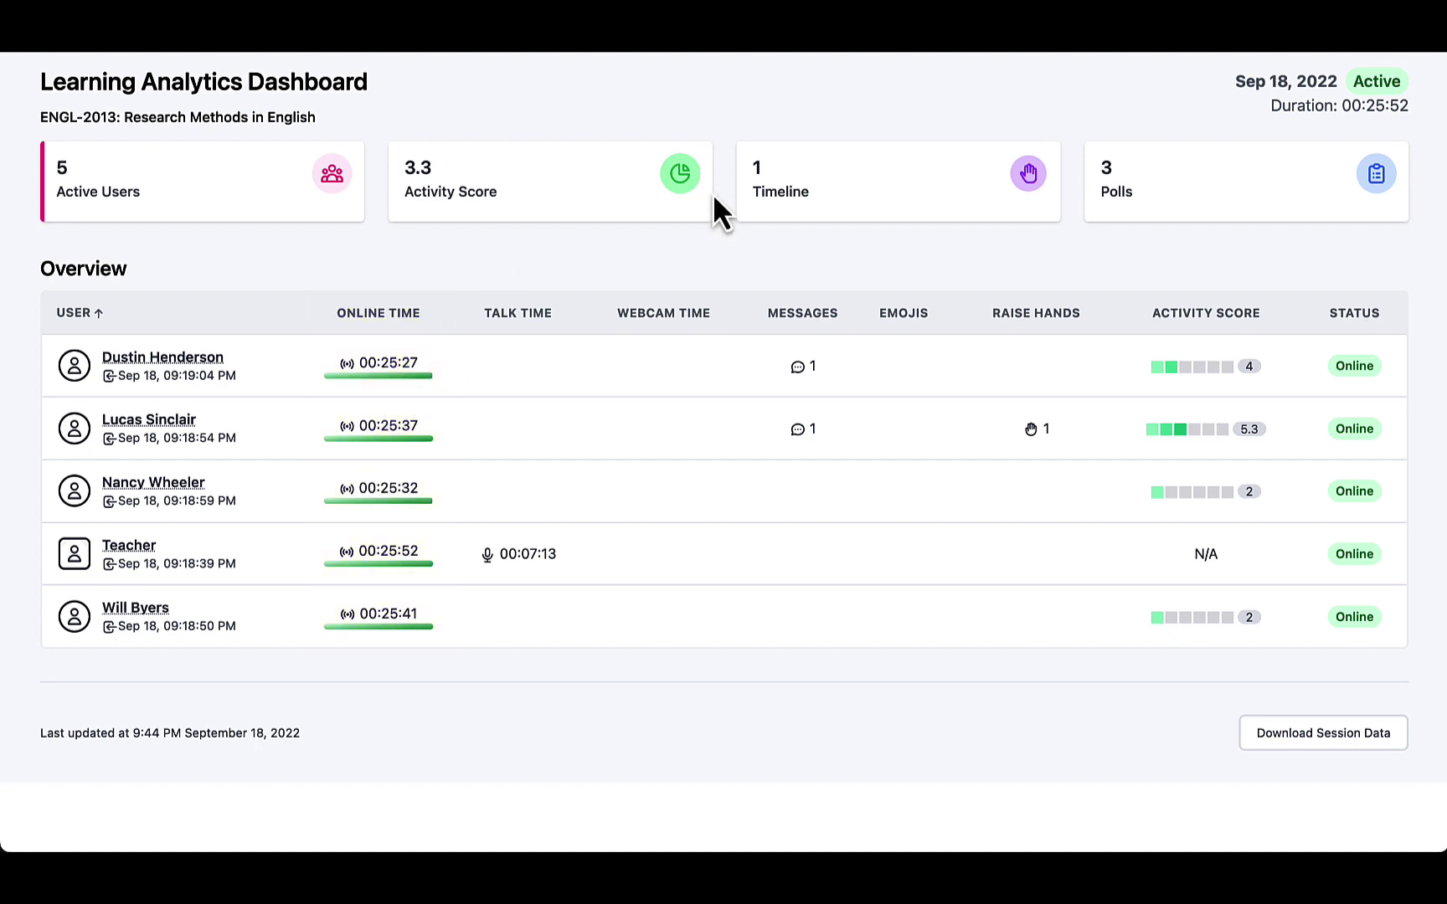
Rank the overview by activity score, then review students' poll answers and the slide timeline.
{"action": "left_click", "coordinate": [597, 209]}
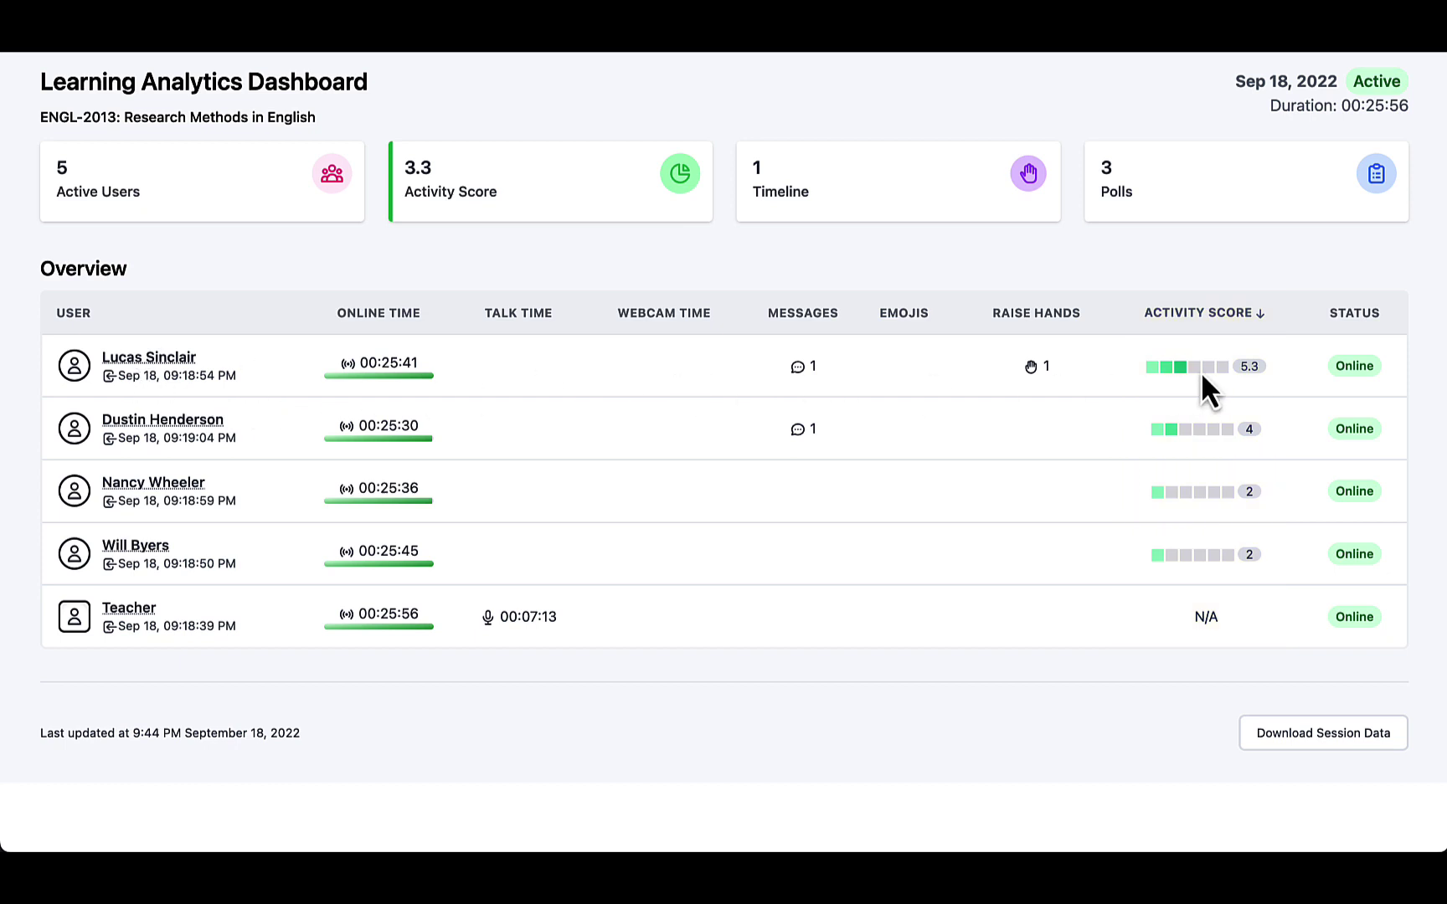
{"action": "left_click", "coordinate": [1155, 188]}
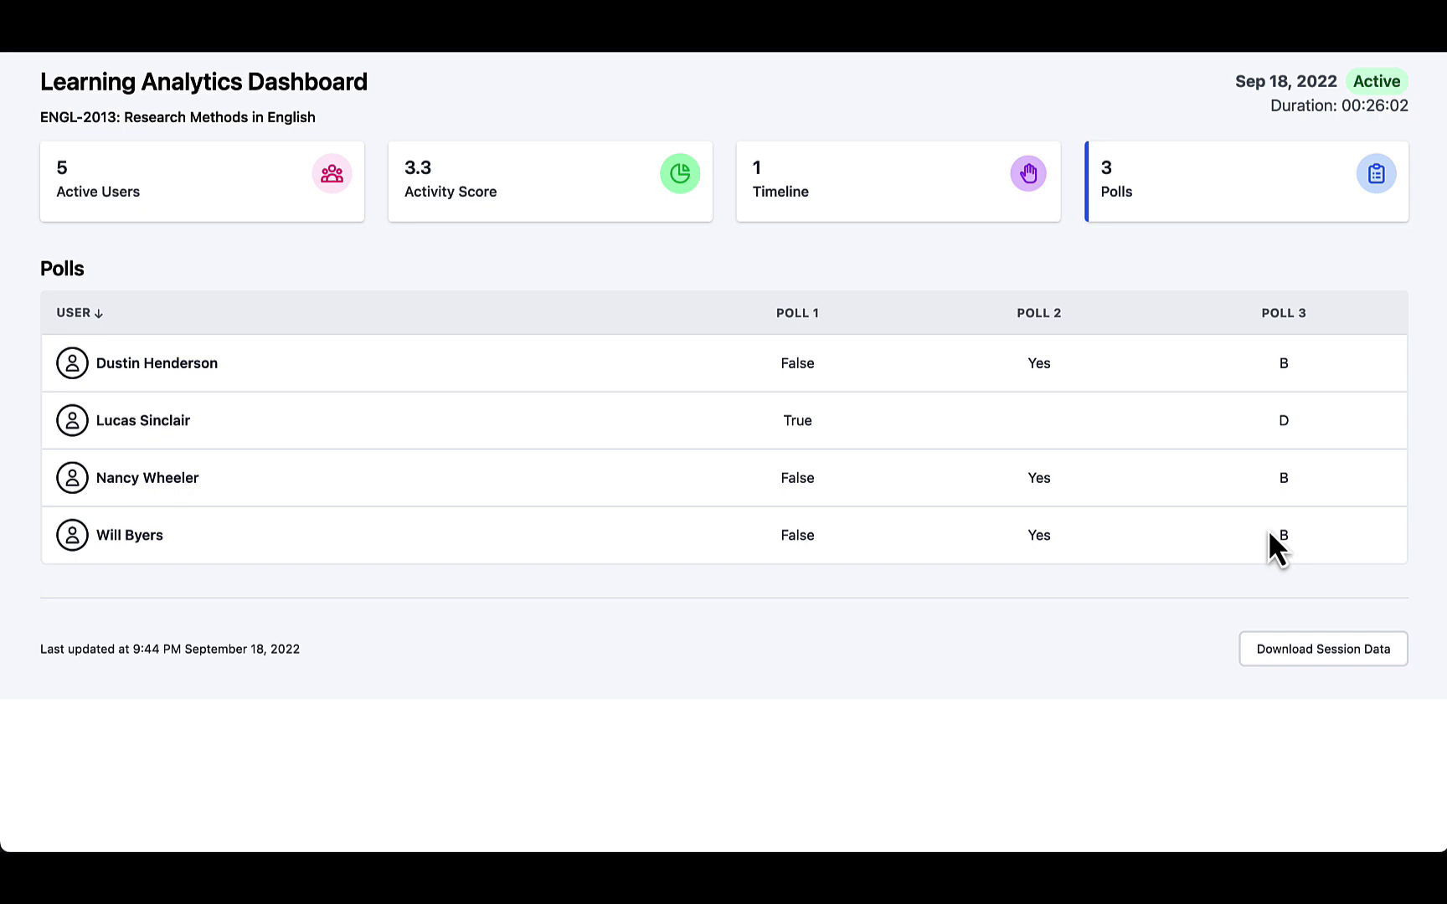
{"action": "left_click", "coordinate": [825, 176]}
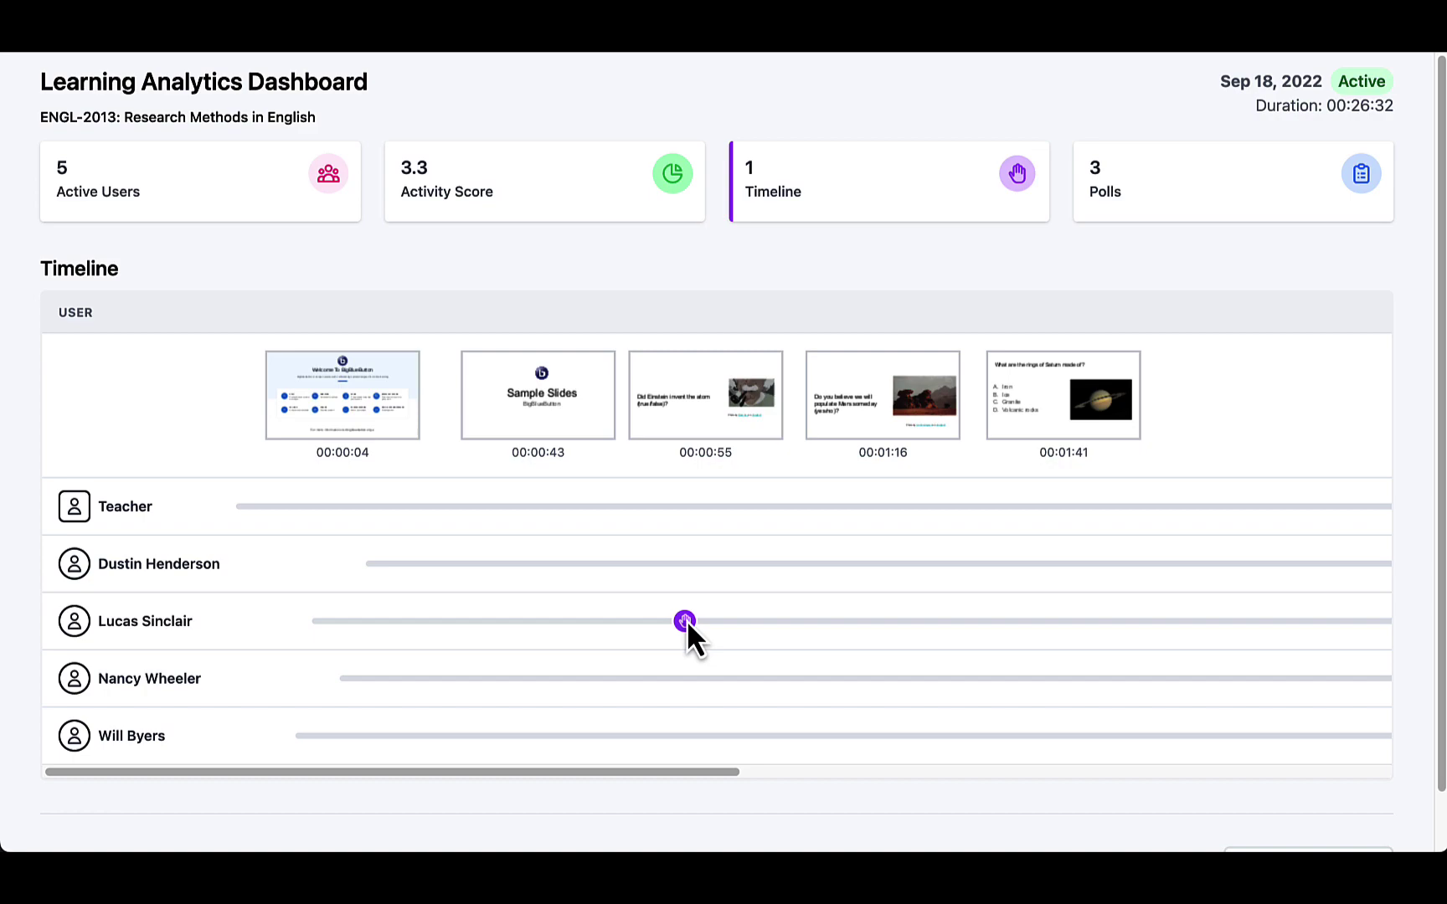
{"action": "left_click", "coordinate": [504, 188]}
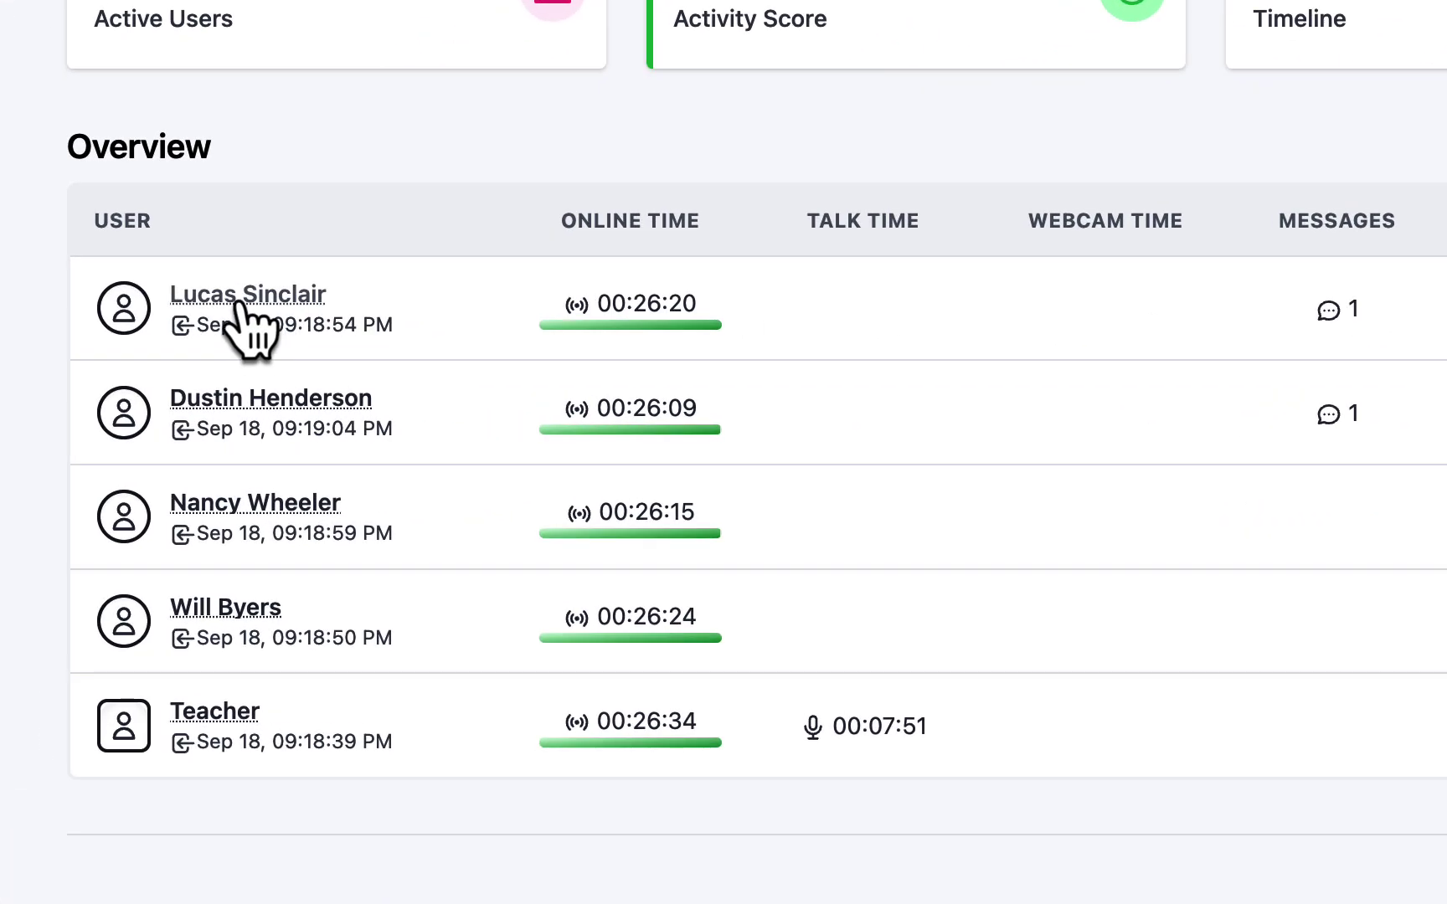
{"action": "left_click", "coordinate": [241, 303]}
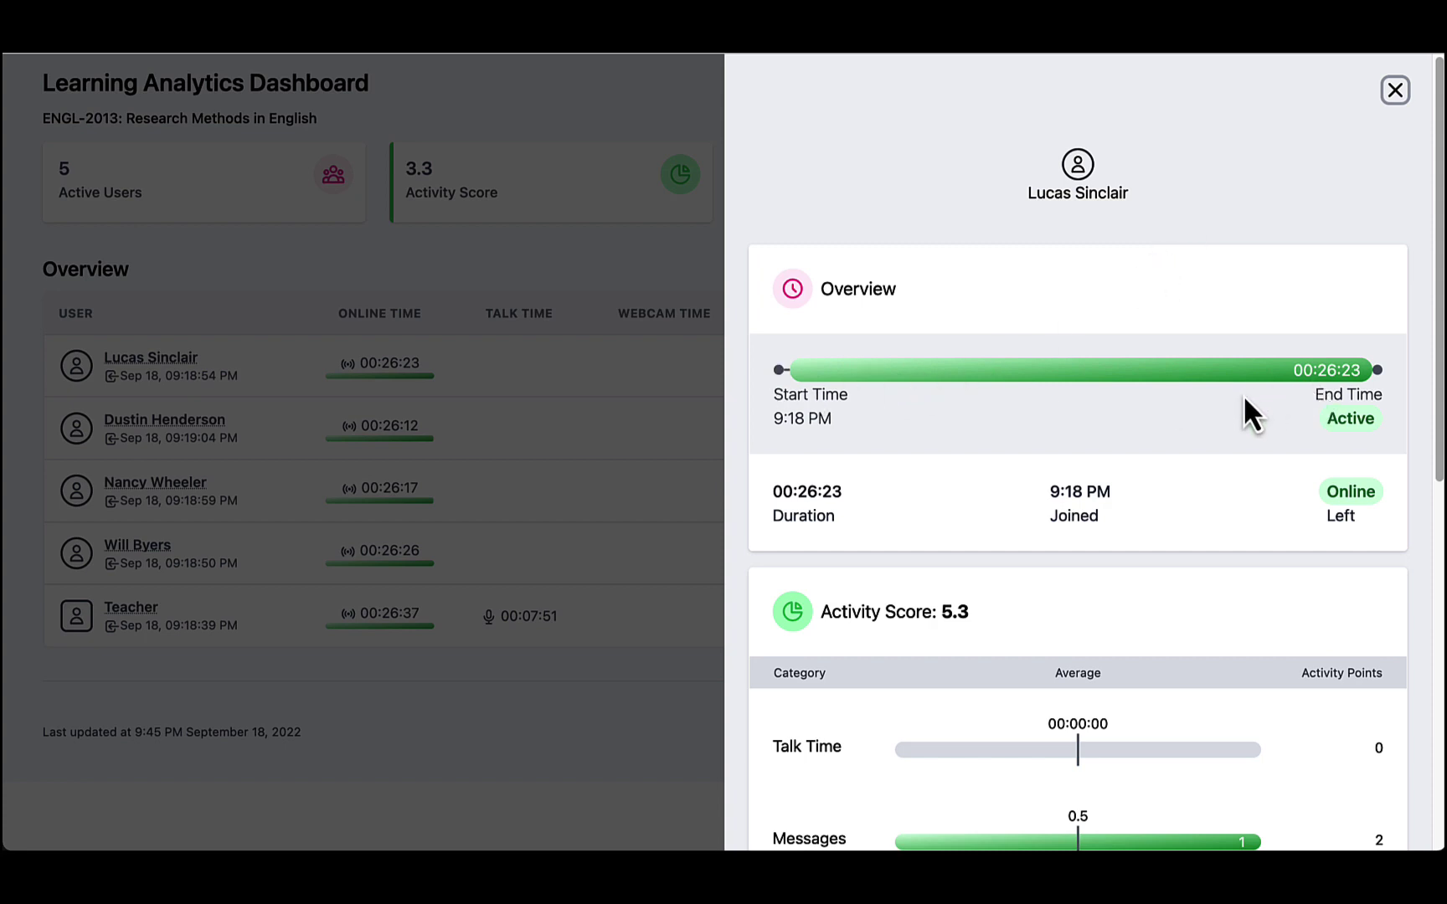
{"action": "scroll", "coordinate": [1245, 399], "scroll_direction": "down", "scroll_amount": 5}
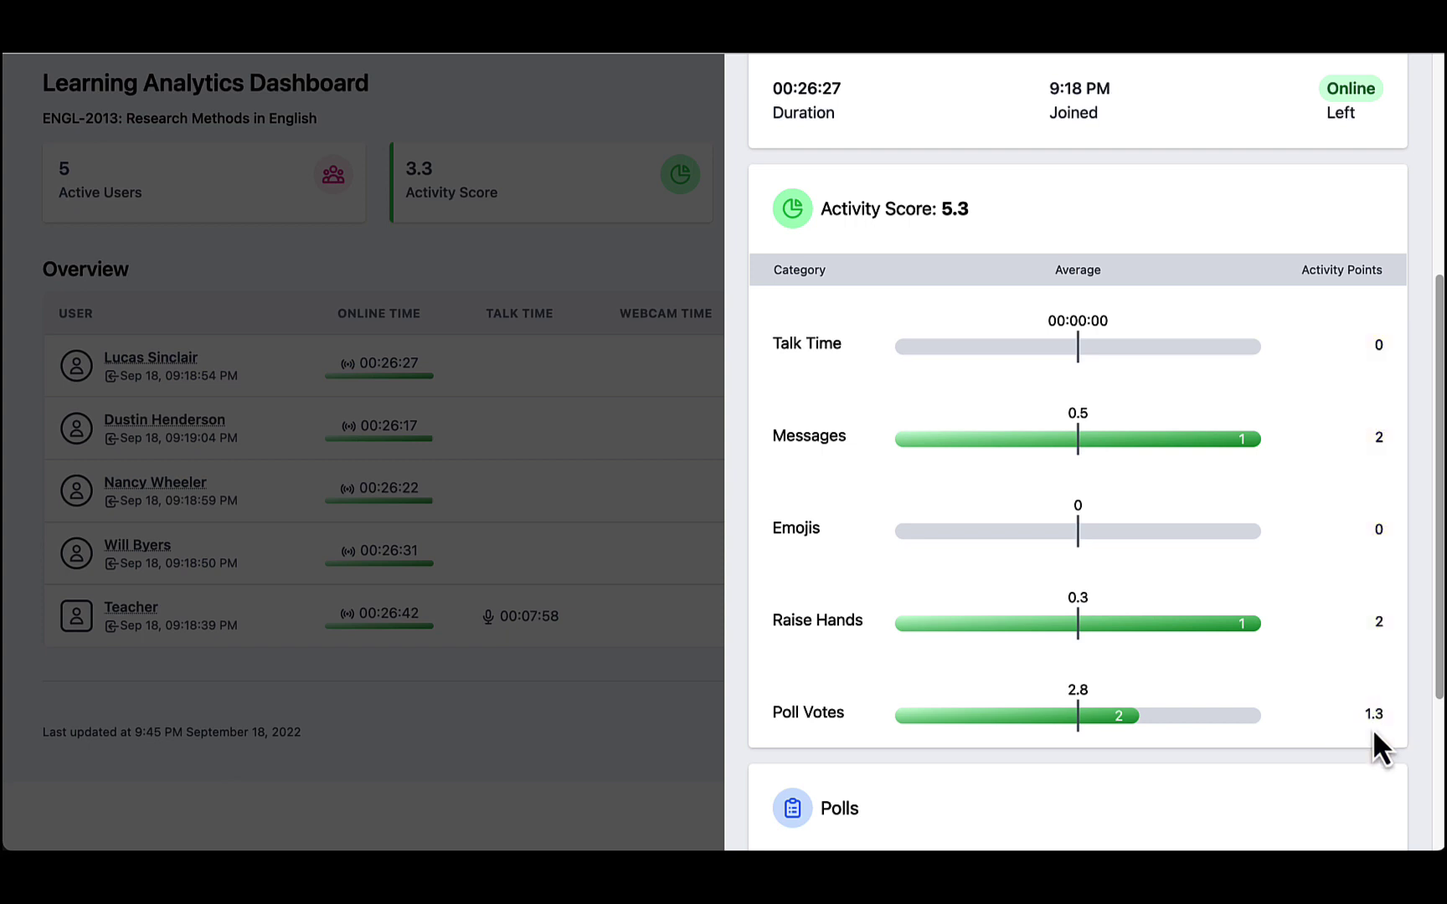
{"action": "scroll", "coordinate": [1383, 679], "scroll_direction": "down", "scroll_amount": 3}
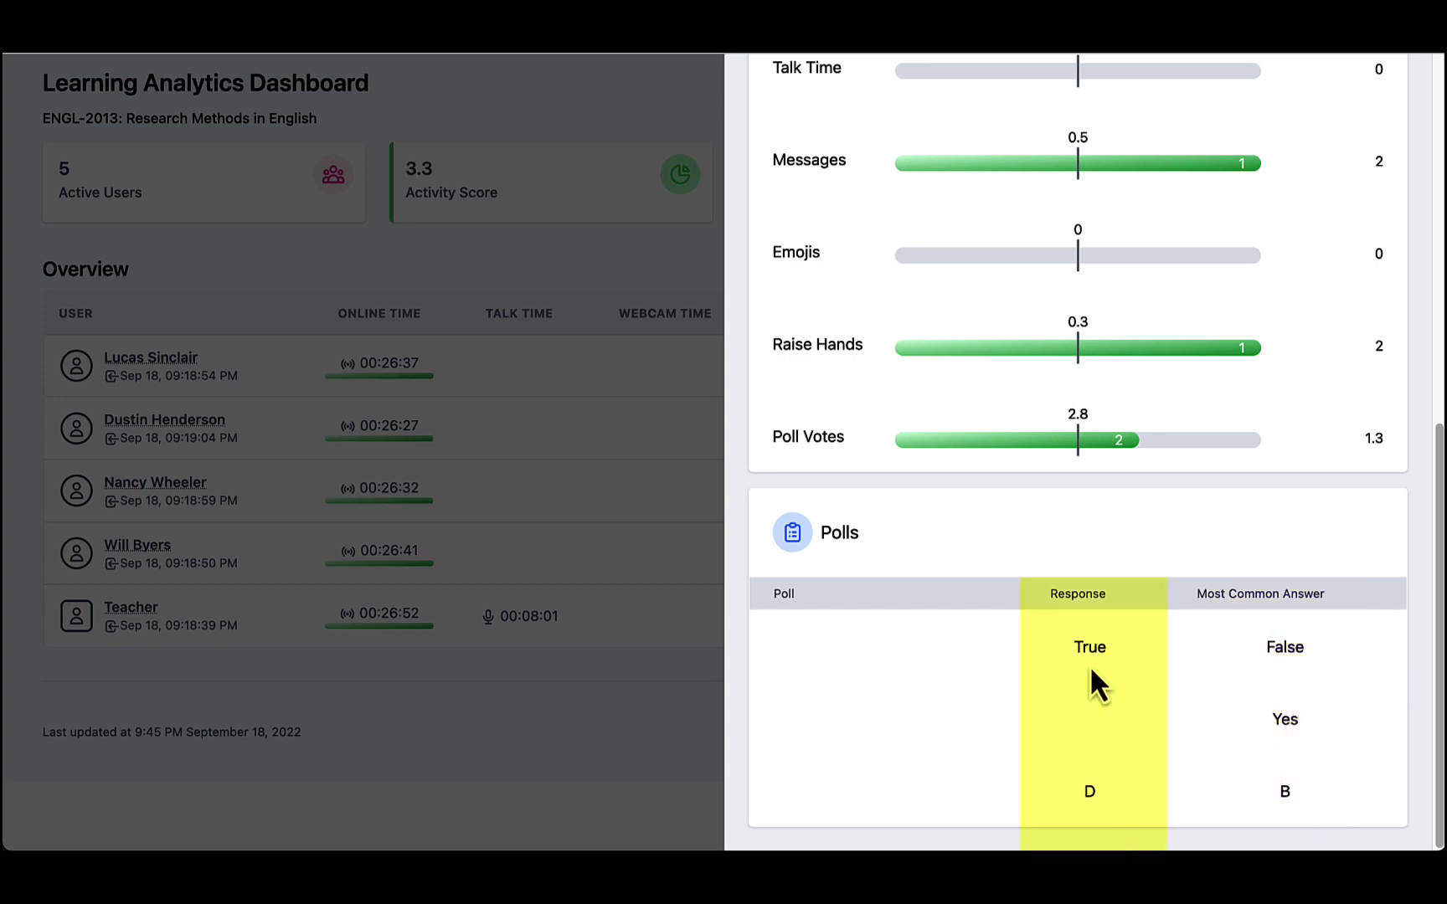
{"action": "left_click", "coordinate": [610, 700]}
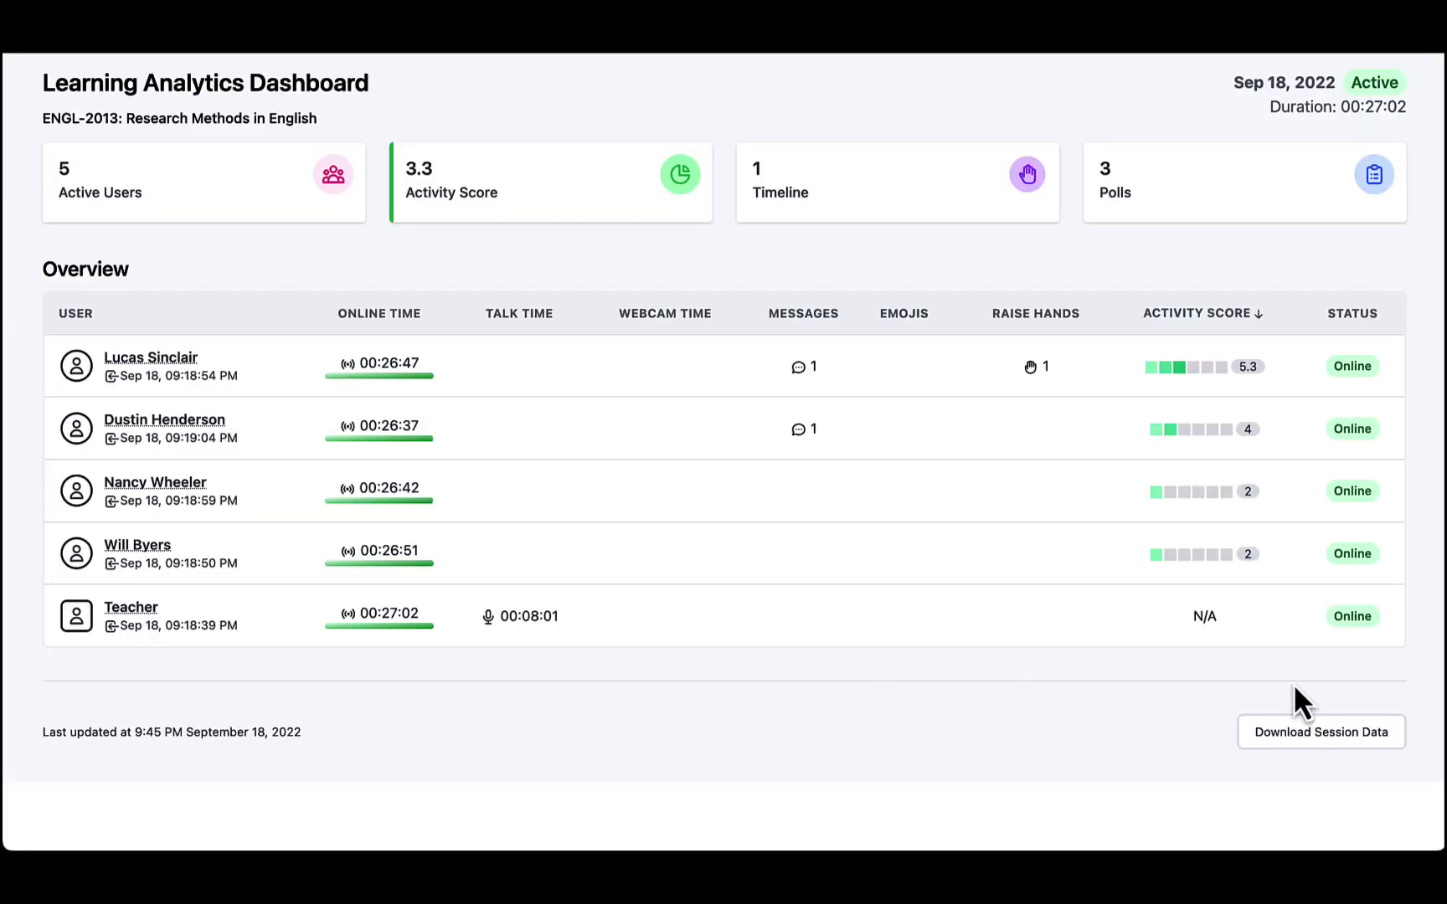
Download the session data CSV, zoom Excel to 133% and AutoFit every column's width.
{"action": "left_click", "coordinate": [1320, 737]}
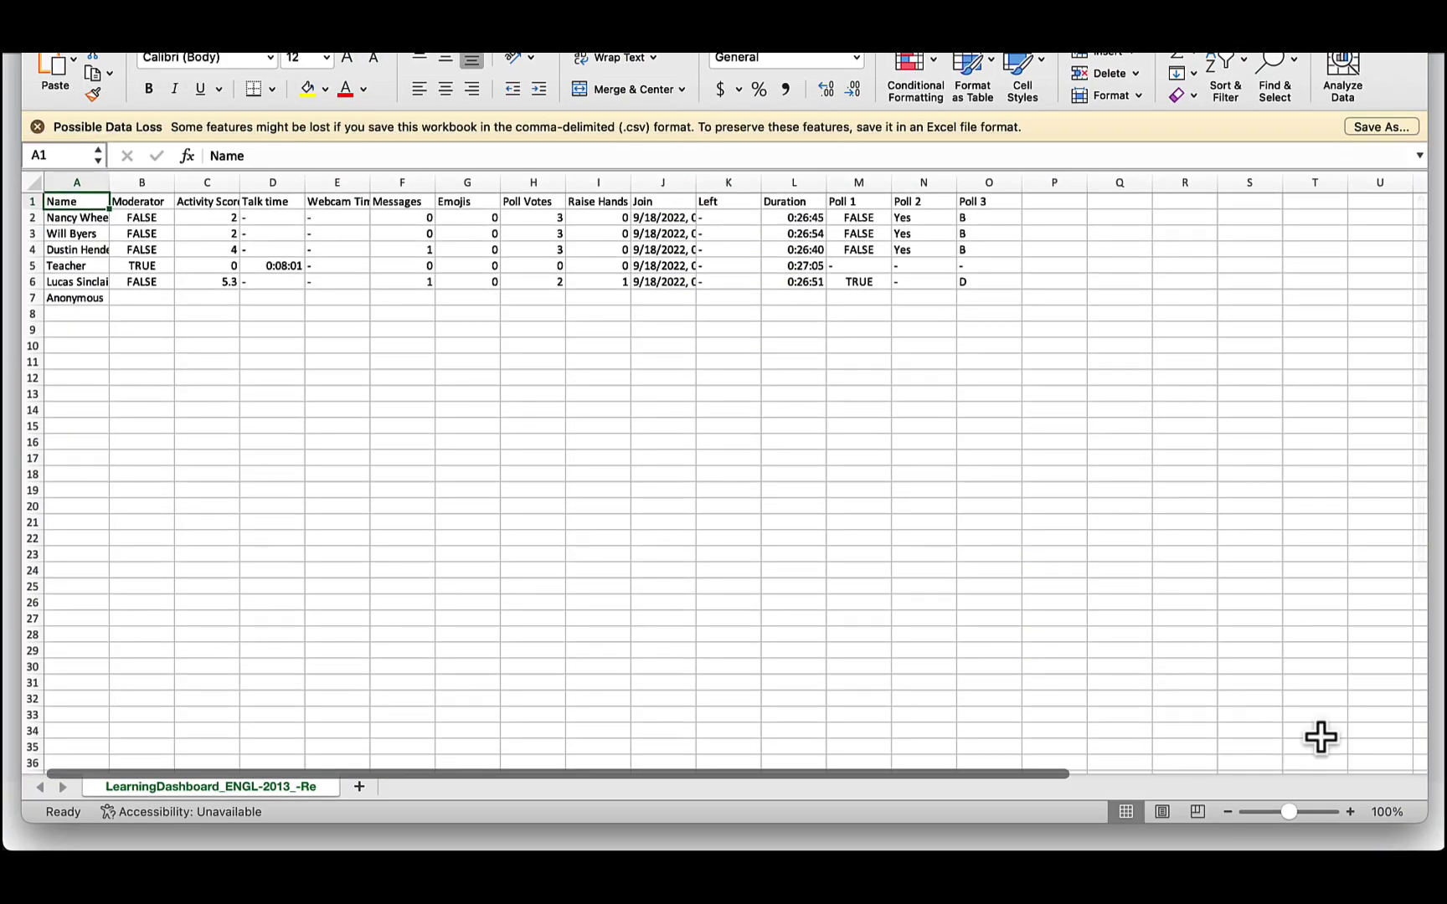
{"action": "left_click_drag", "start_coordinate": [1292, 813], "coordinate": [1296, 812]}
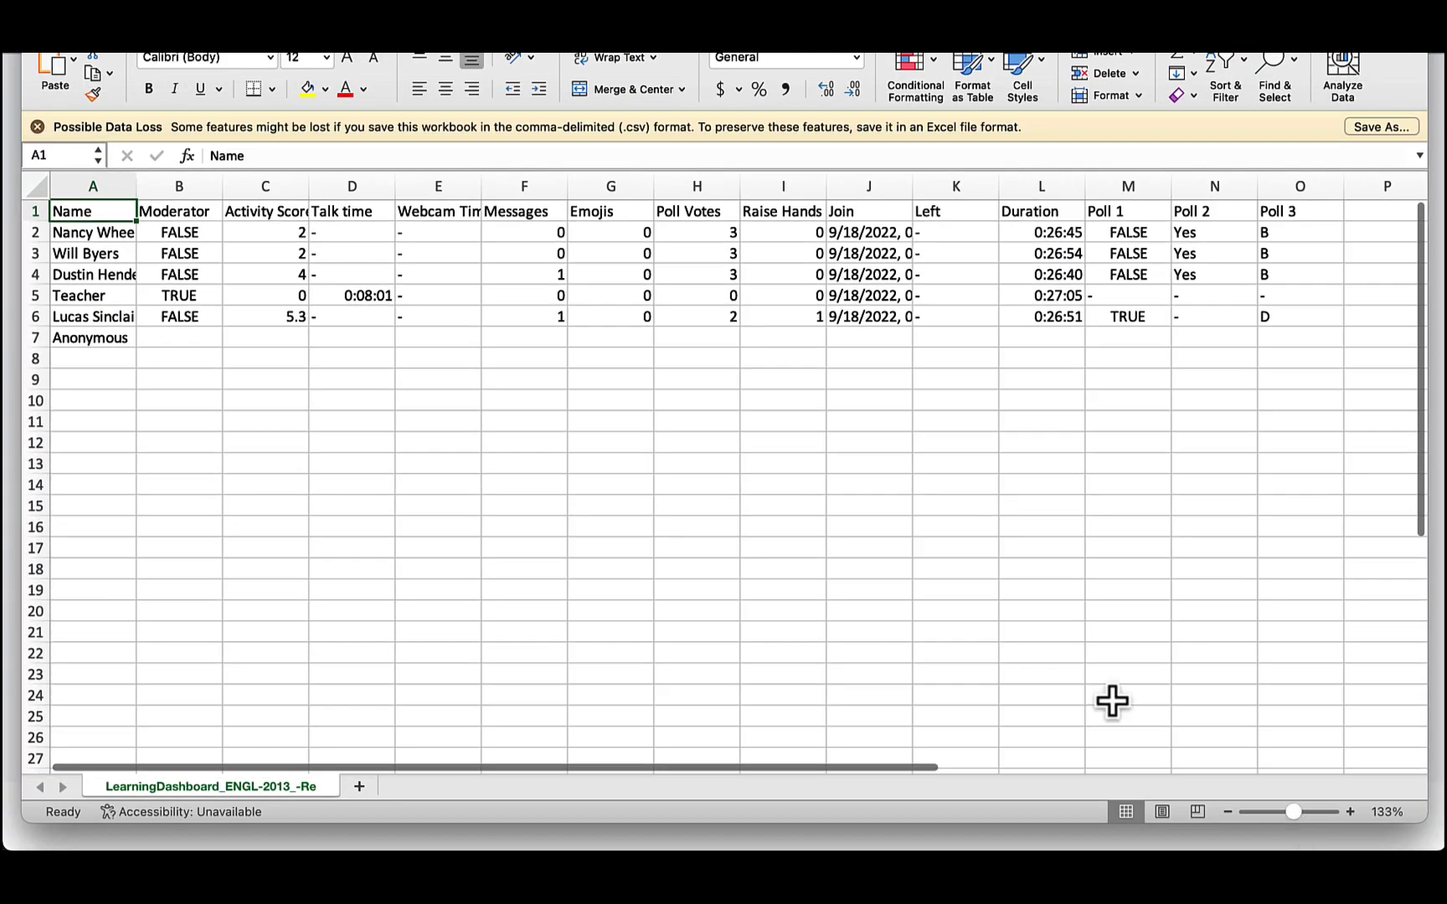
{"action": "left_click", "coordinate": [33, 186]}
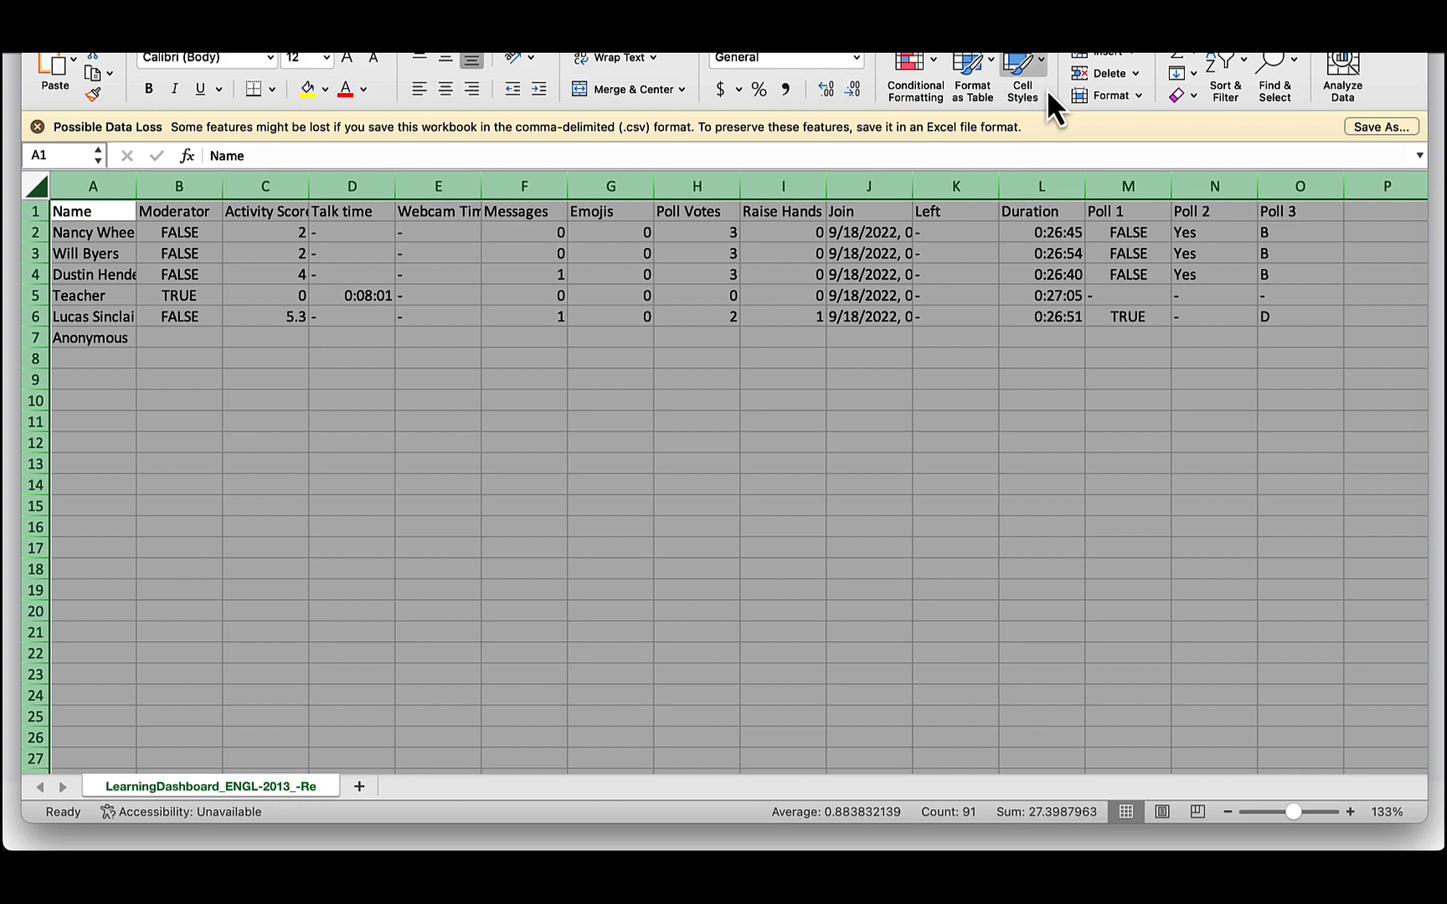
{"action": "left_click", "coordinate": [1109, 99]}
{"action": "left_click", "coordinate": [1197, 228]}
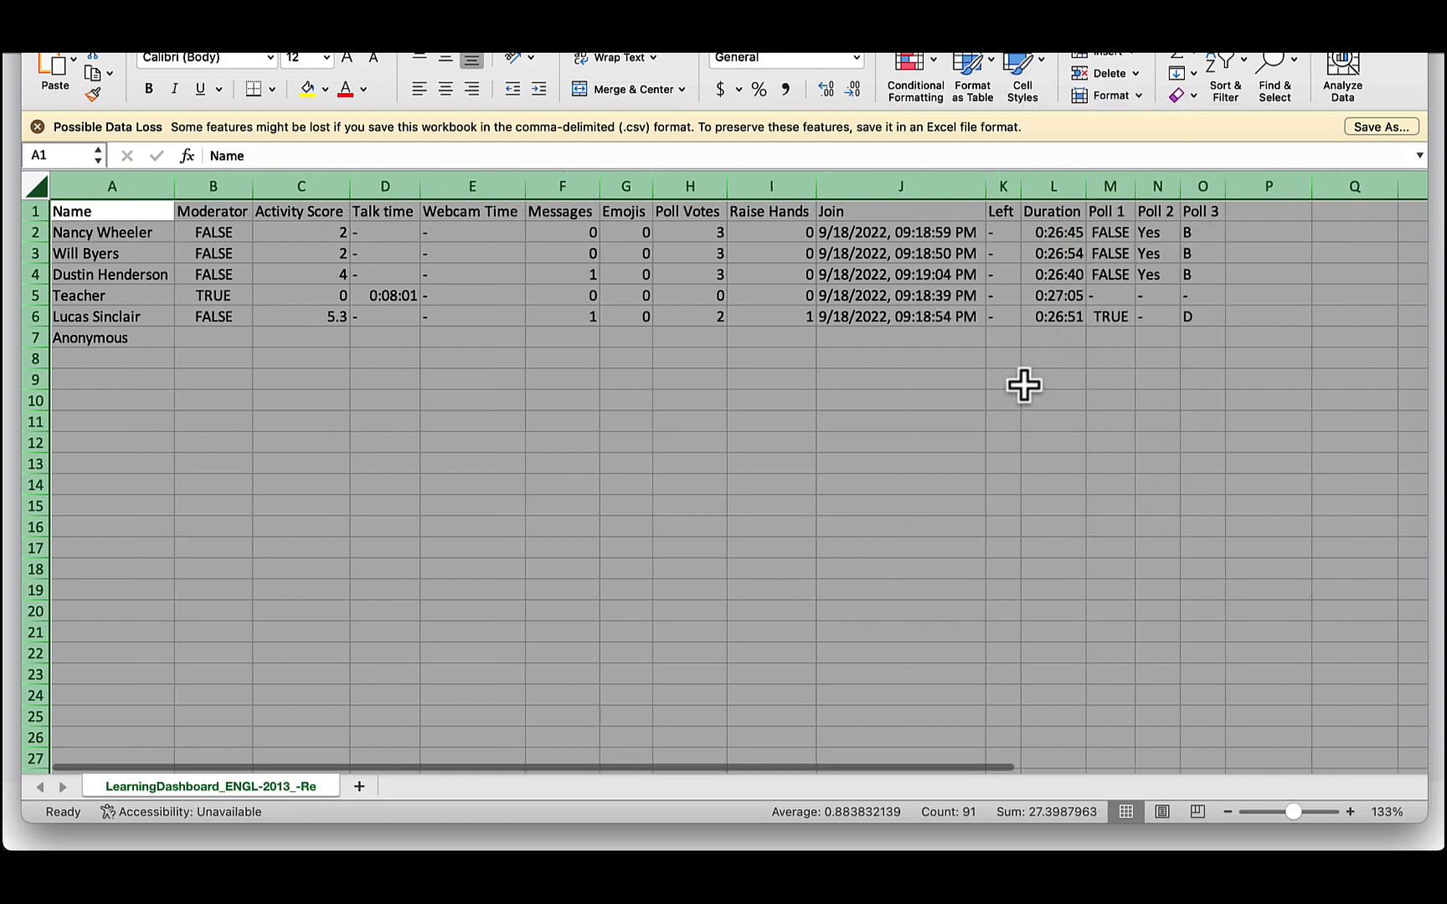
{"action": "left_click", "coordinate": [1023, 385]}
Select the names, Activity Score, Messages–Raise Hands counts, Join dates, Durations and Poll 1–3 answers.
{"action": "left_click_drag", "start_coordinate": [103, 230], "coordinate": [126, 317]}
{"action": "left_click_drag", "start_coordinate": [312, 215], "coordinate": [313, 325]}
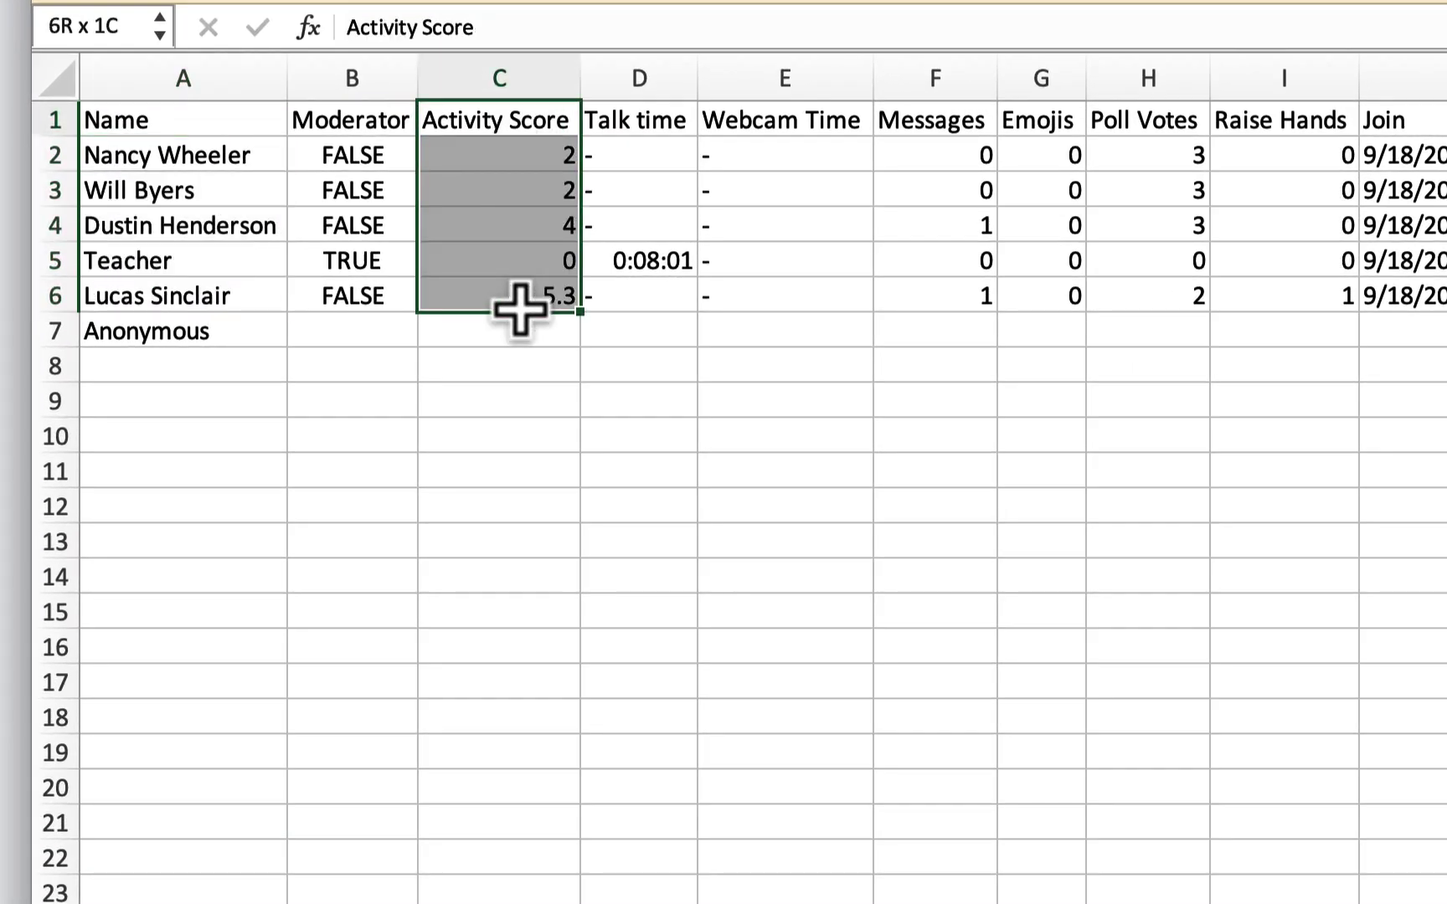
{"action": "left_click_drag", "start_coordinate": [927, 161], "coordinate": [1339, 310]}
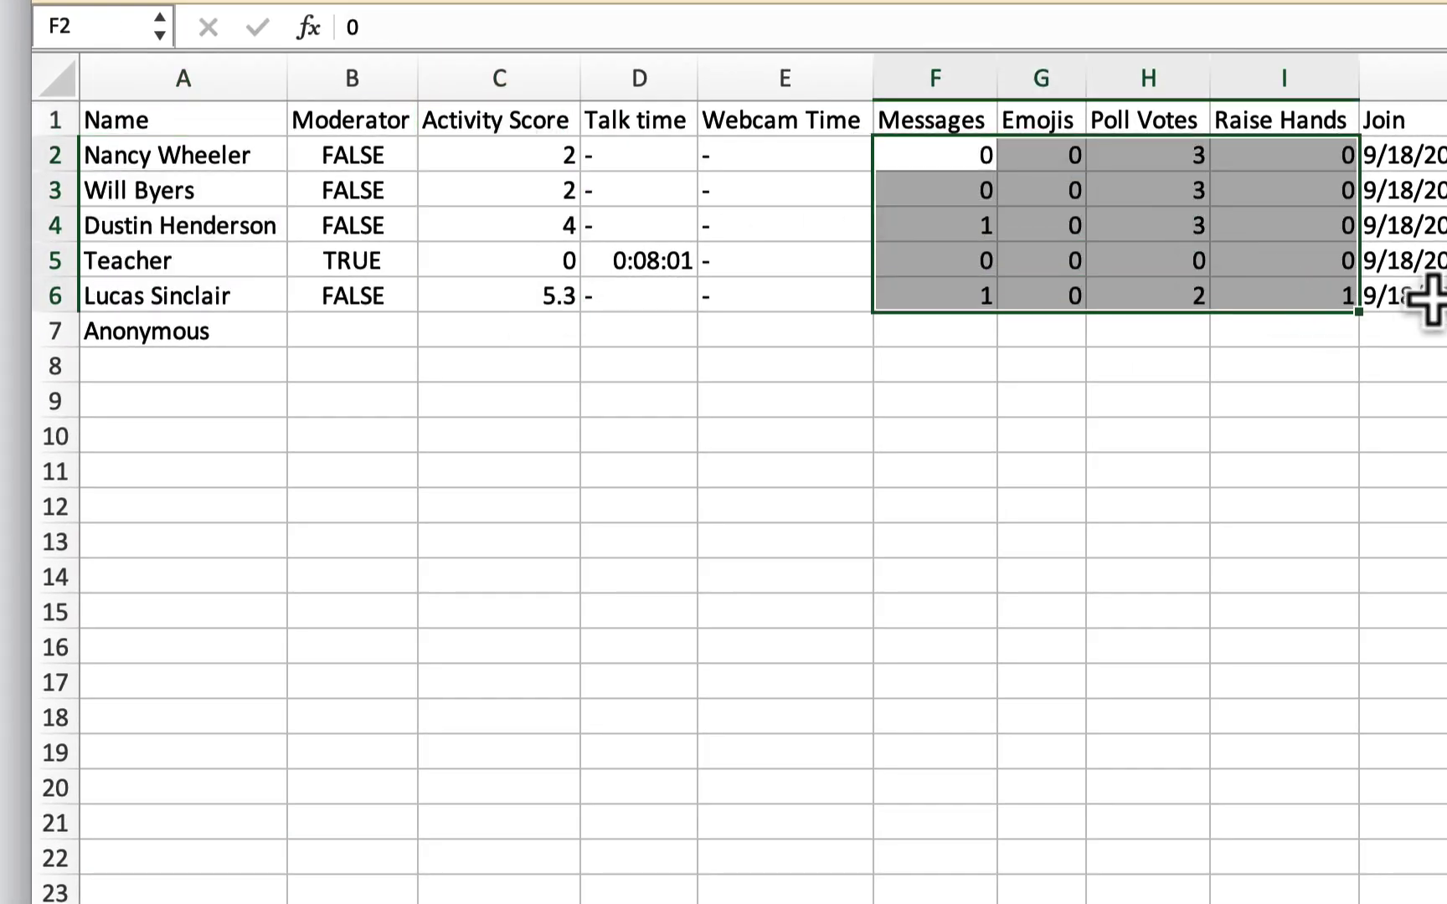
{"action": "left_click_drag", "start_coordinate": [1381, 155], "coordinate": [1415, 293]}
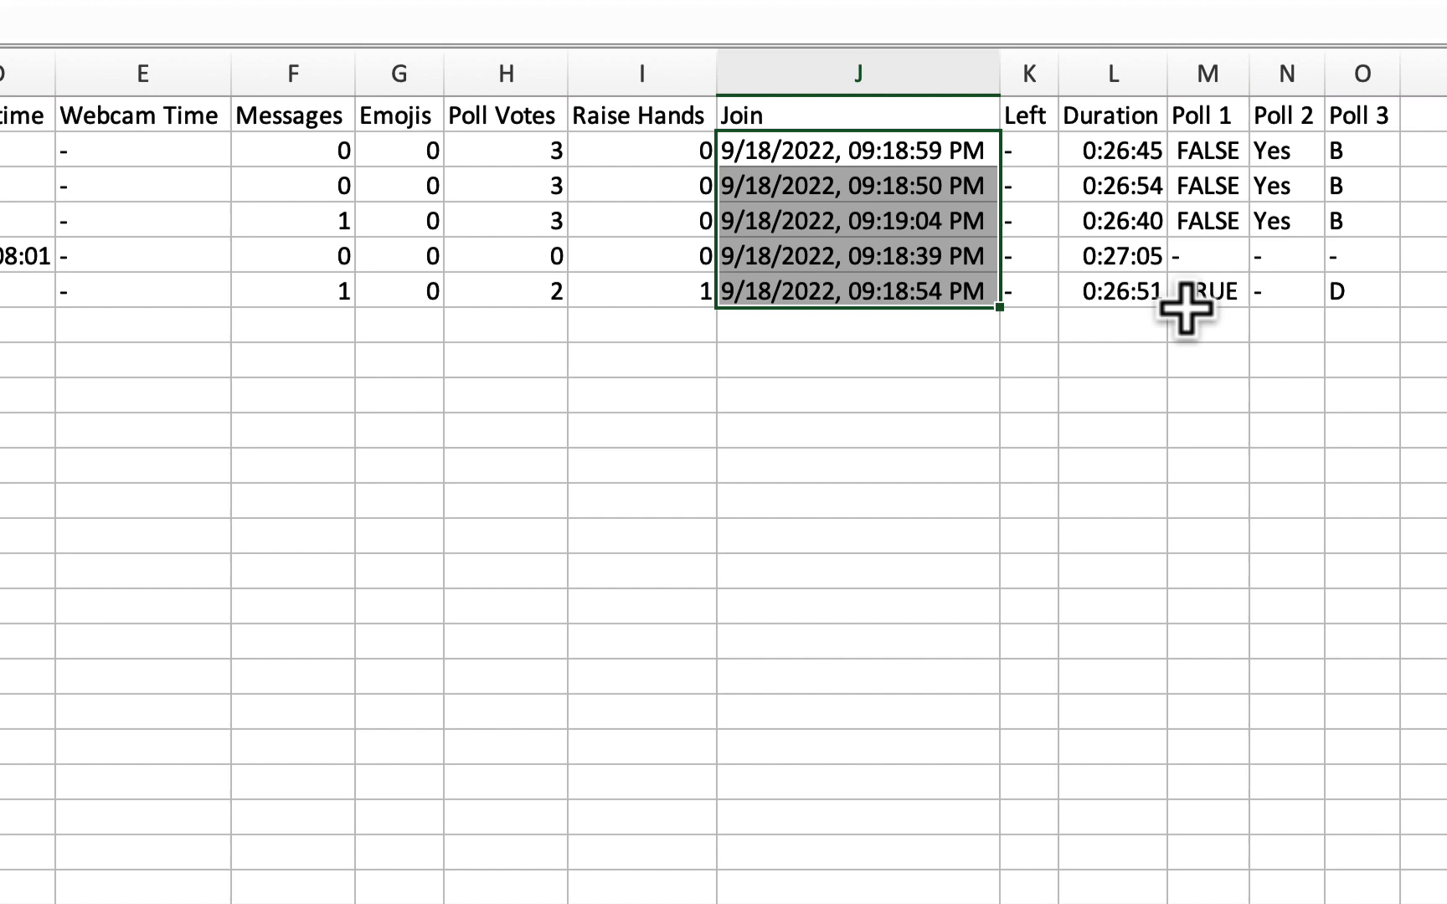
{"action": "left_click_drag", "start_coordinate": [1105, 155], "coordinate": [1117, 306]}
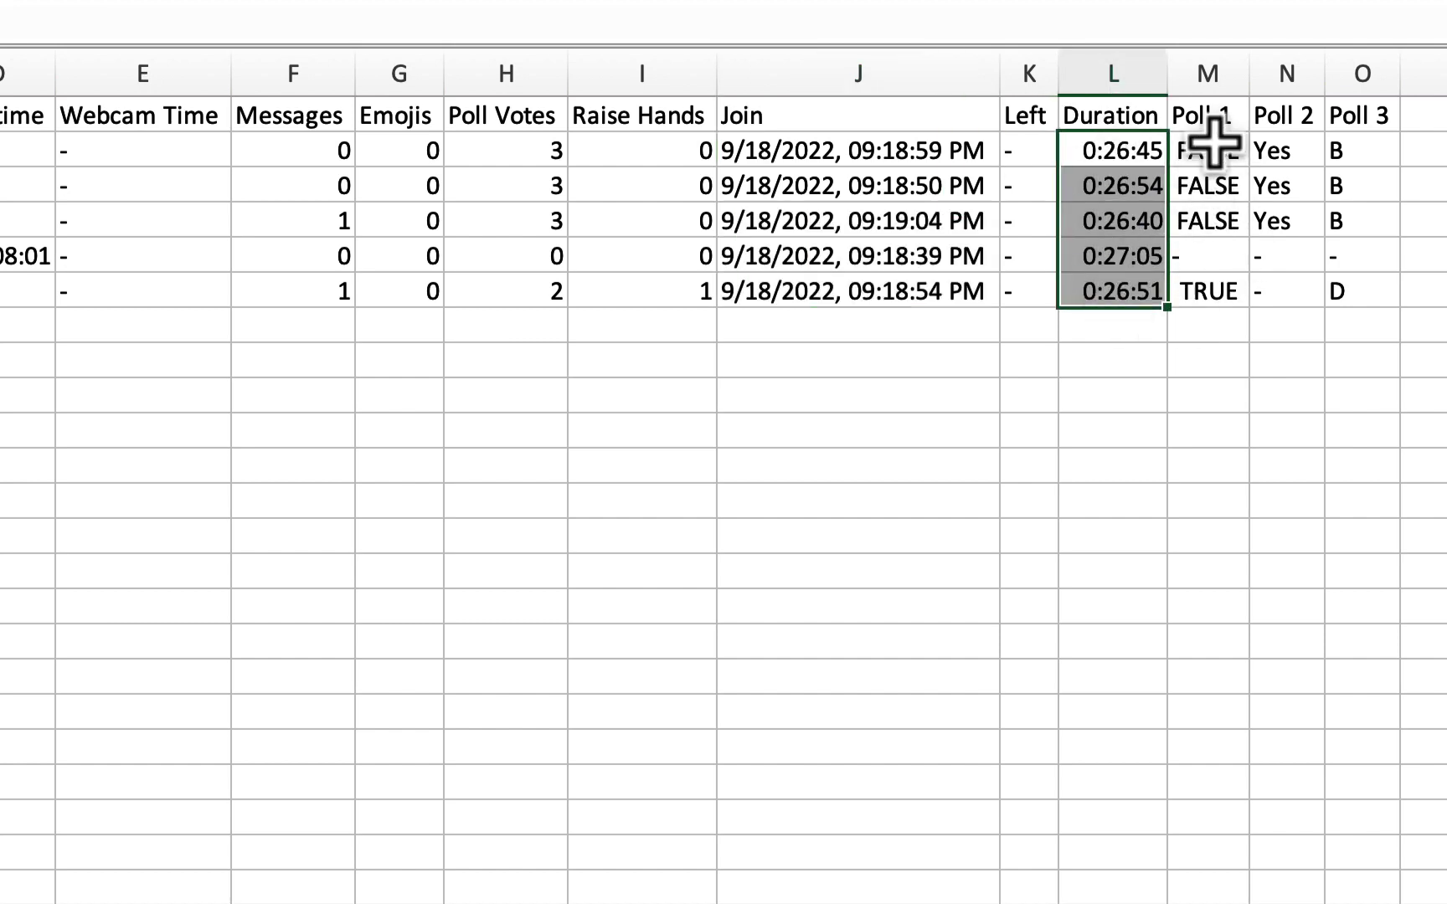
{"action": "left_click_drag", "start_coordinate": [1214, 144], "coordinate": [1349, 310]}
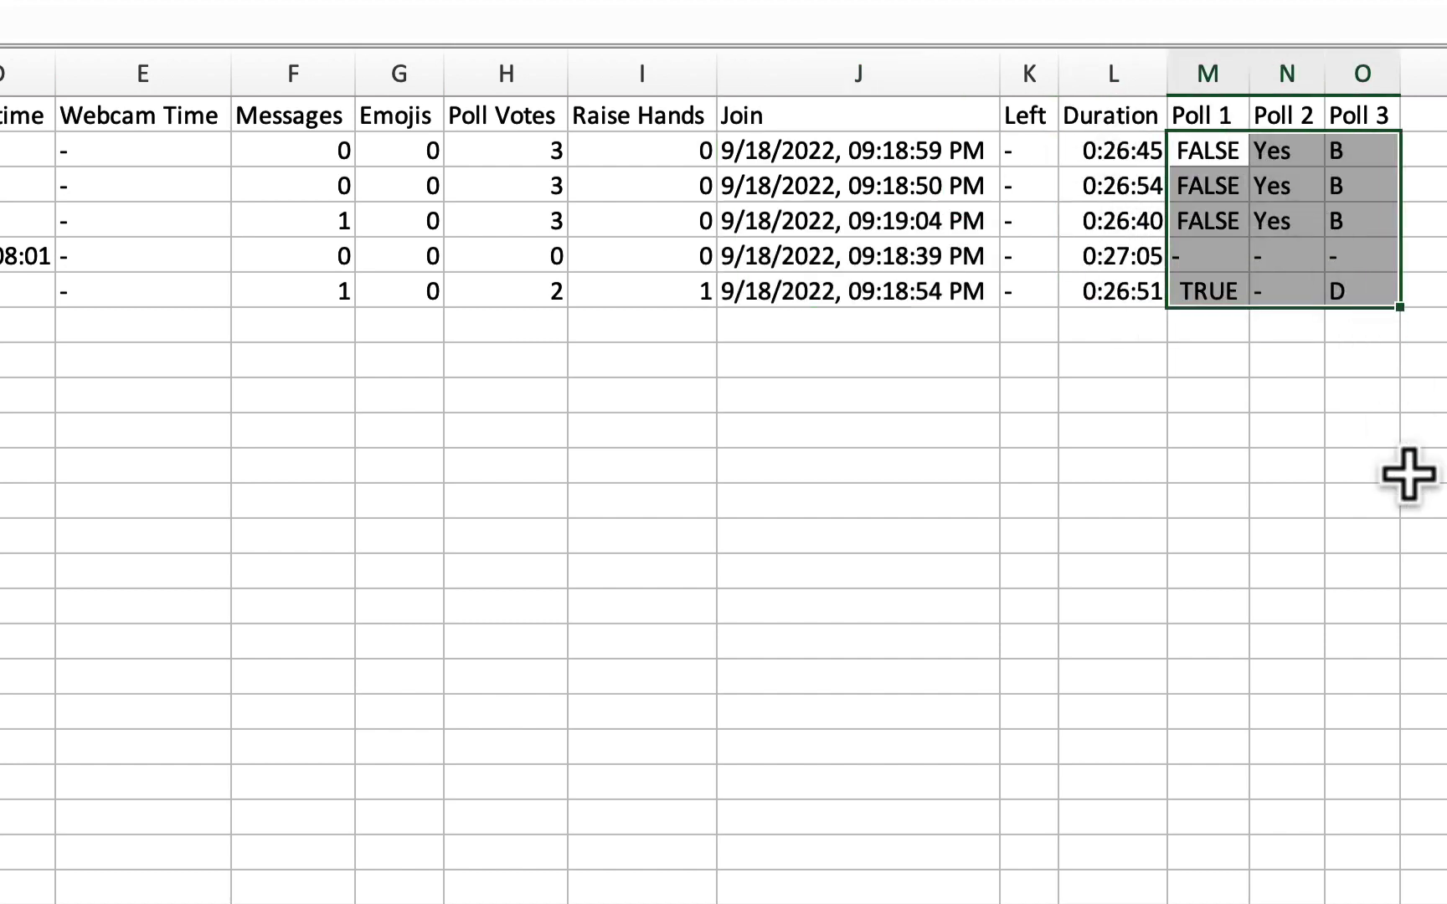